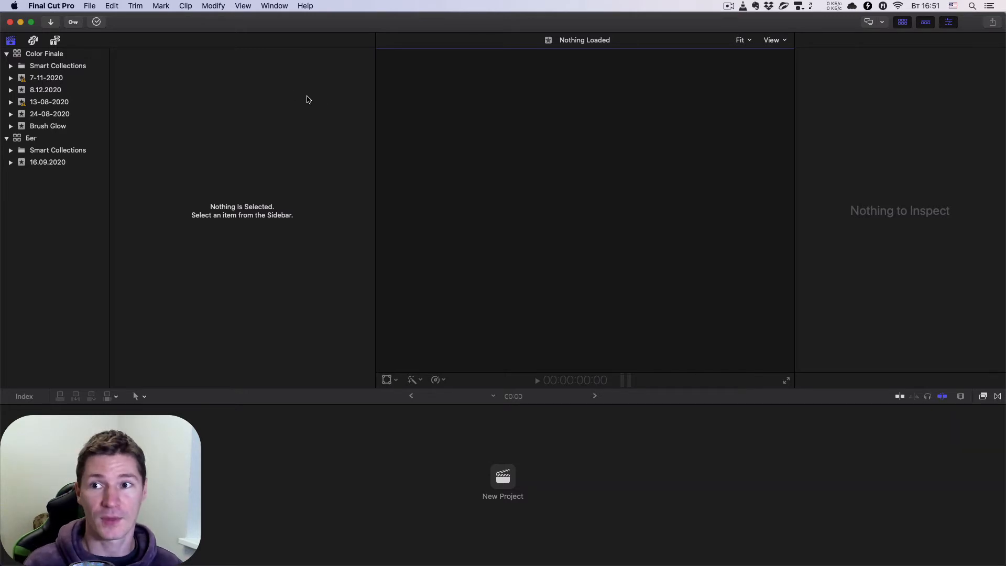
- Minimize the Final Cut Pro window and launch Automator by searching for "automator"
left_click(21, 22)
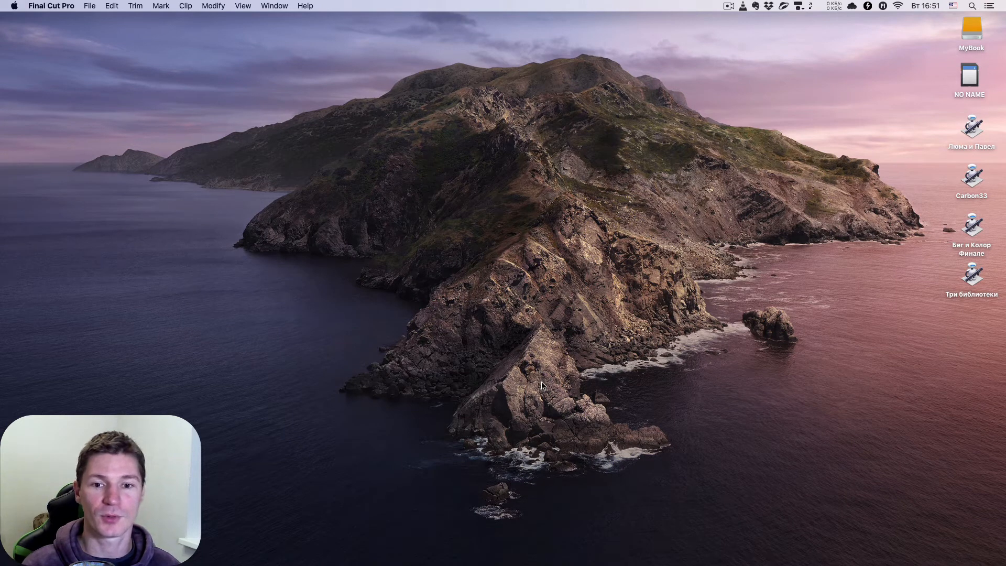
key("super+space")
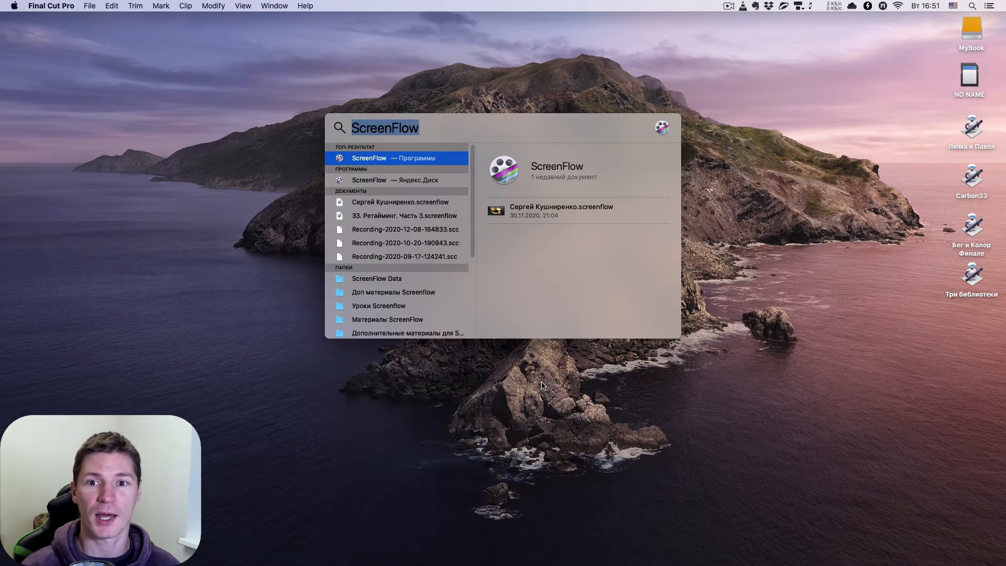
type("automator")
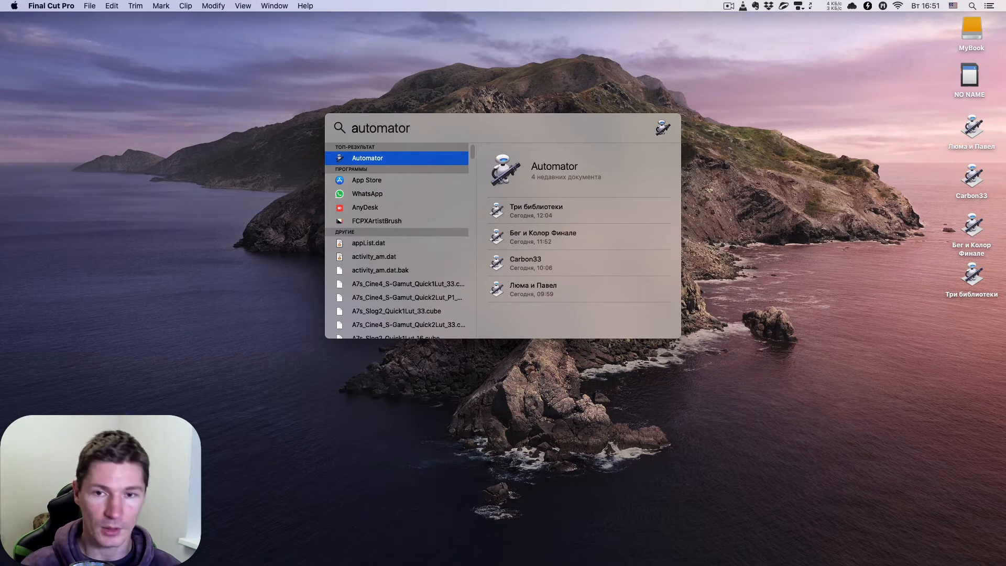
key("Return")
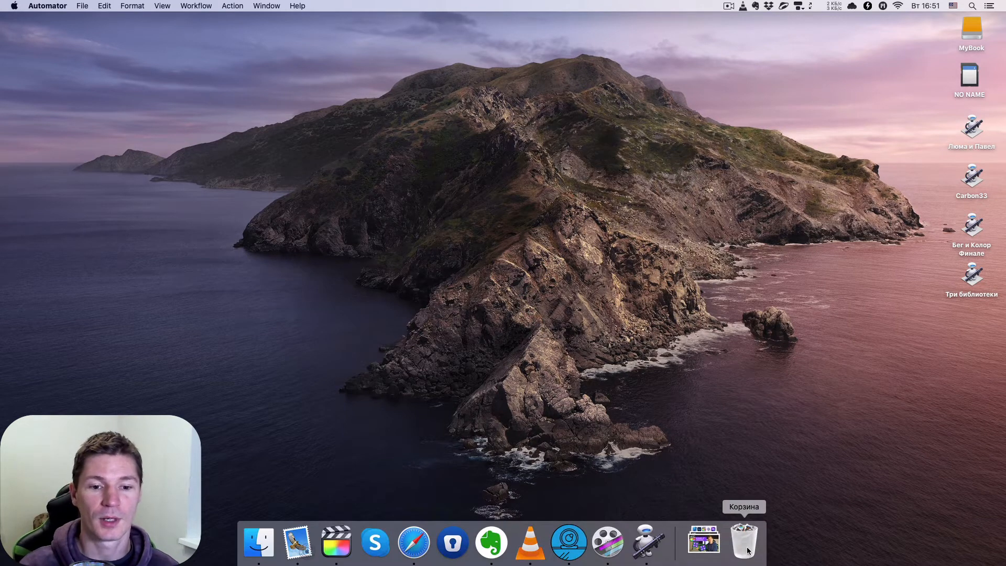
mouse_move(707, 558)
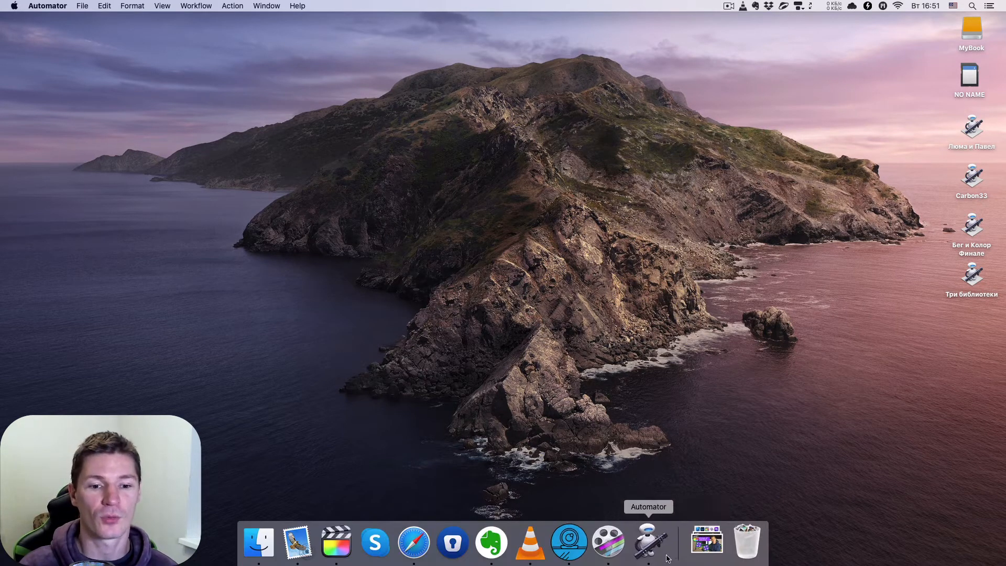
- Bring Automator to the front and create a new document of the Application type
left_click(650, 543)
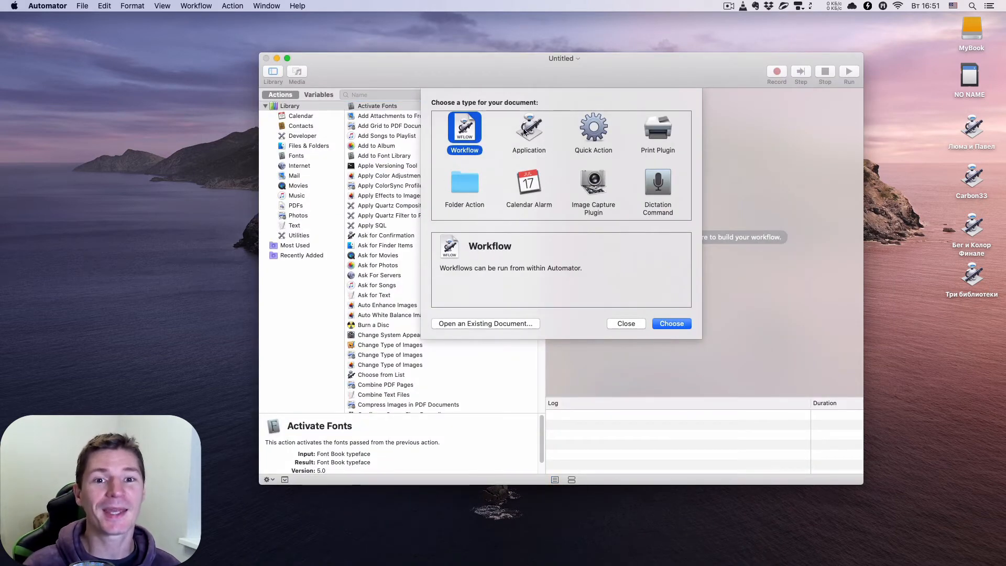
left_click(531, 144)
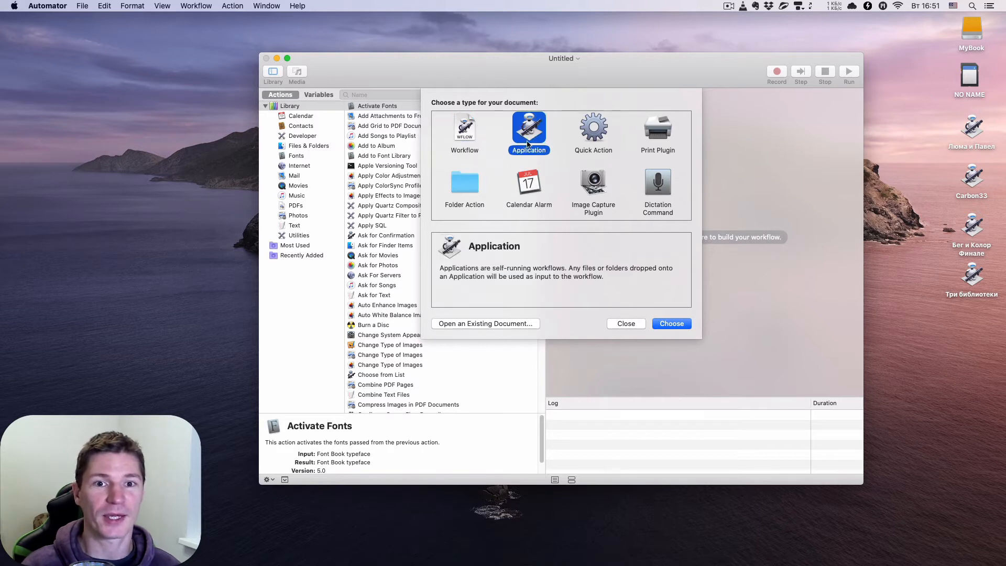
left_click(679, 324)
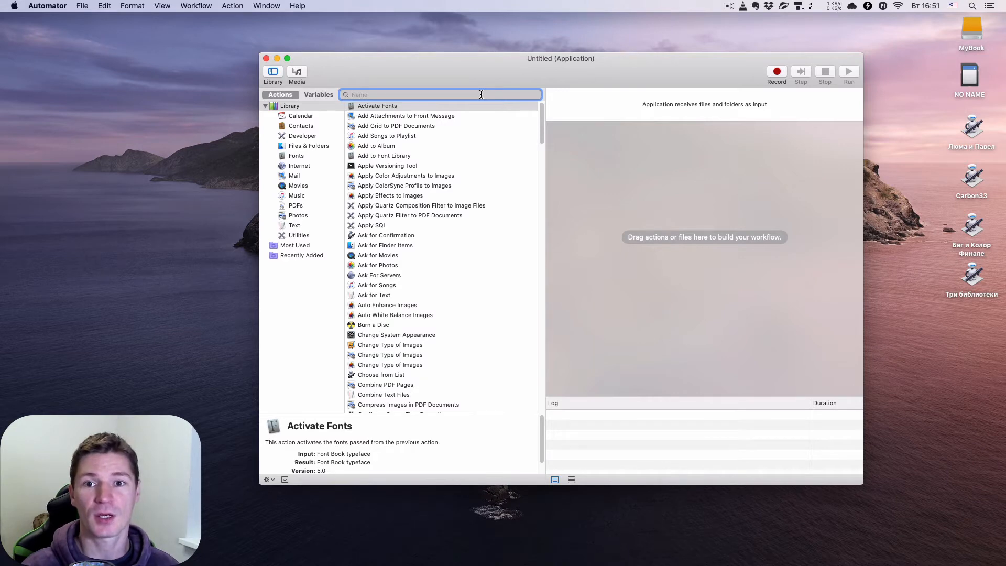
- Find the Get Specified Finder Items action by searching for "get spec" and add it to the workflow
type("g")
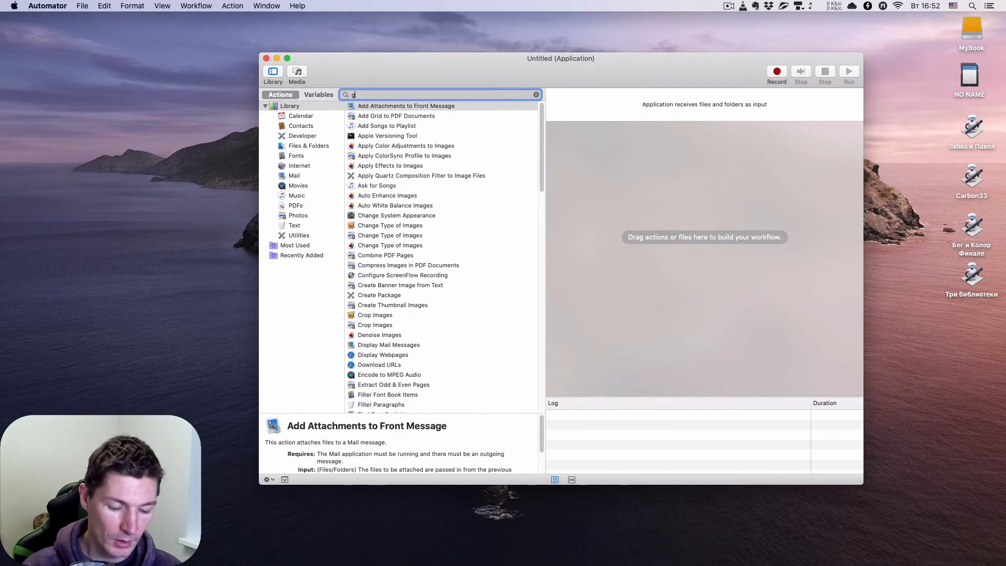
type("et")
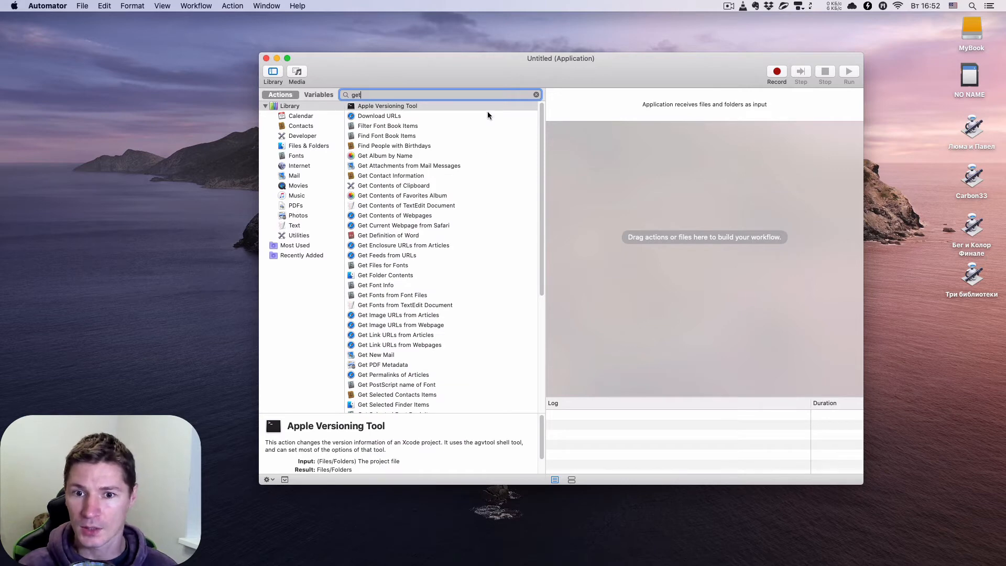
scroll(411, 356, "down", 1)
scroll(412, 360, "down", 5)
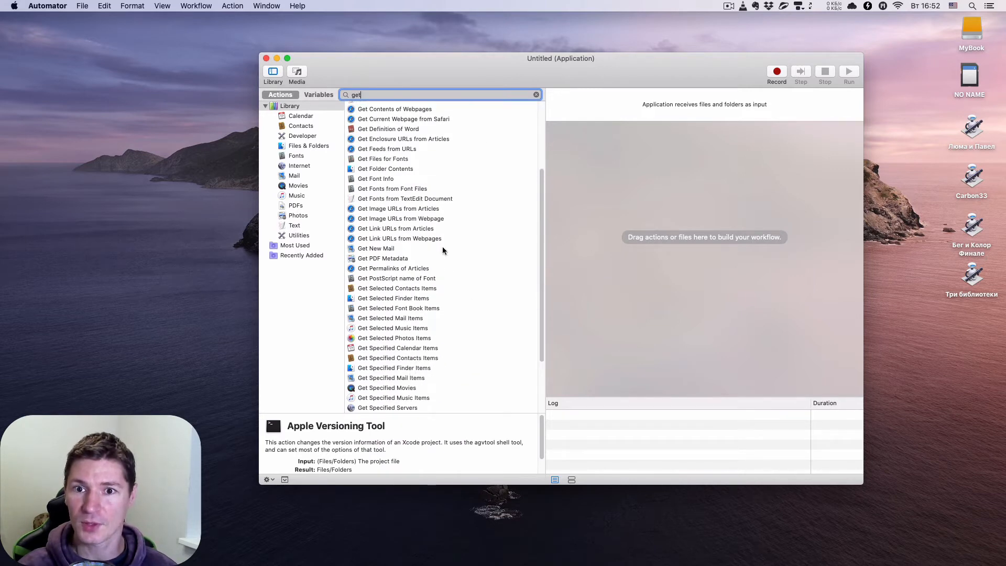
scroll(440, 252, "up", 6)
type("spec")
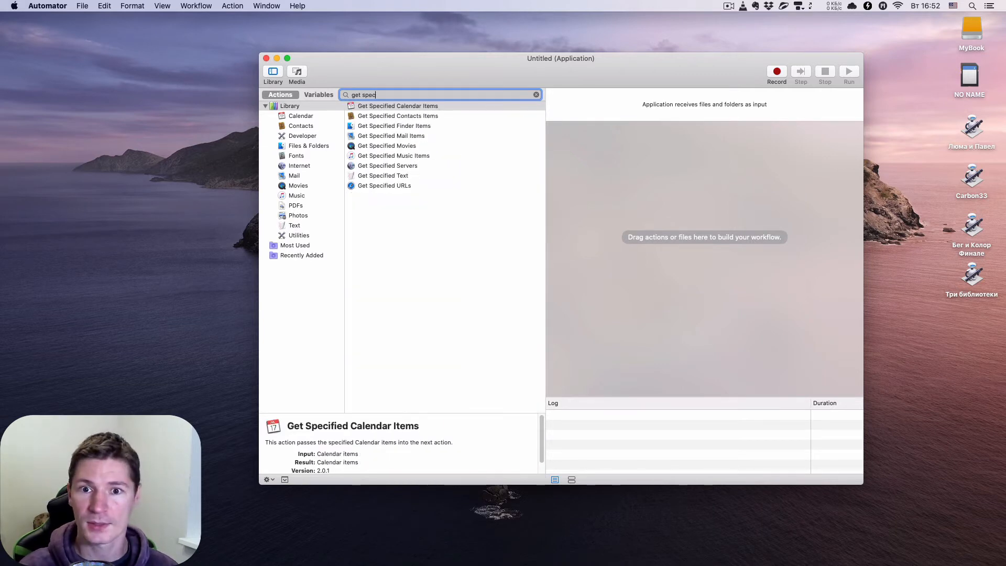
left_click(402, 128)
left_click_drag(375, 128, 685, 159)
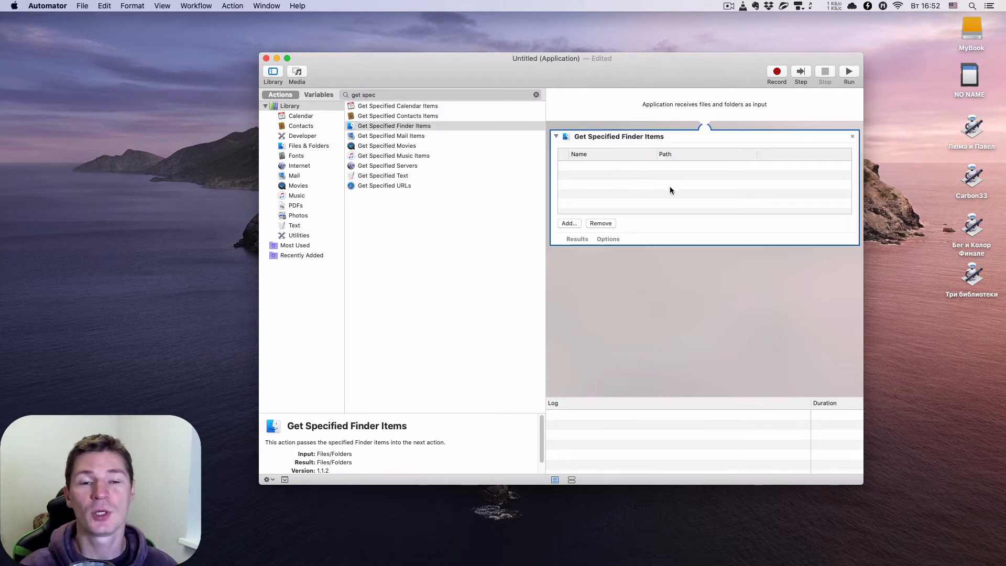
- Add the Color Finale library from the Монтаж на заказ folder on MyBook to the Get Specified Finder Items action
left_click(568, 223)
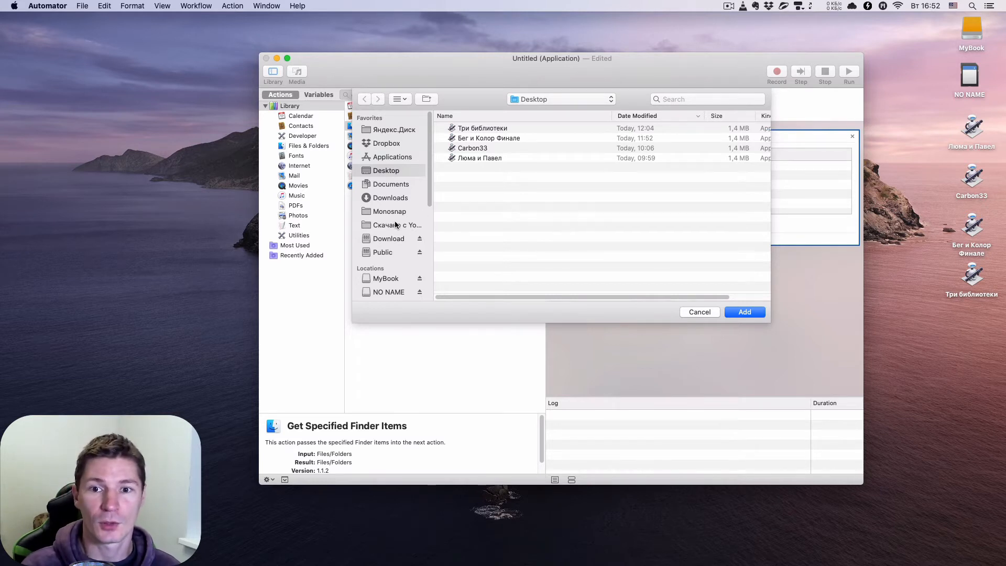
left_click(378, 277)
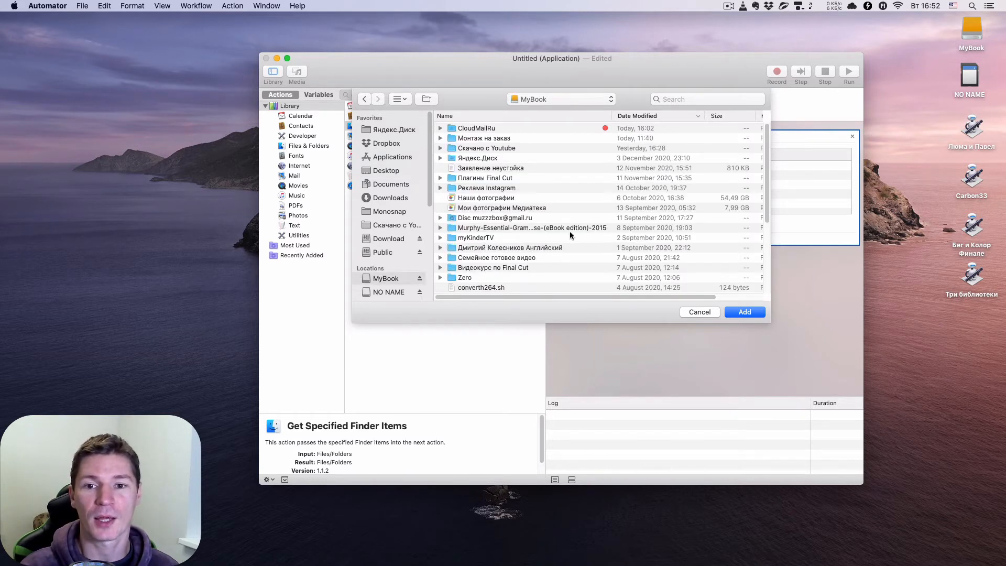
left_click(479, 138)
double_click(479, 139)
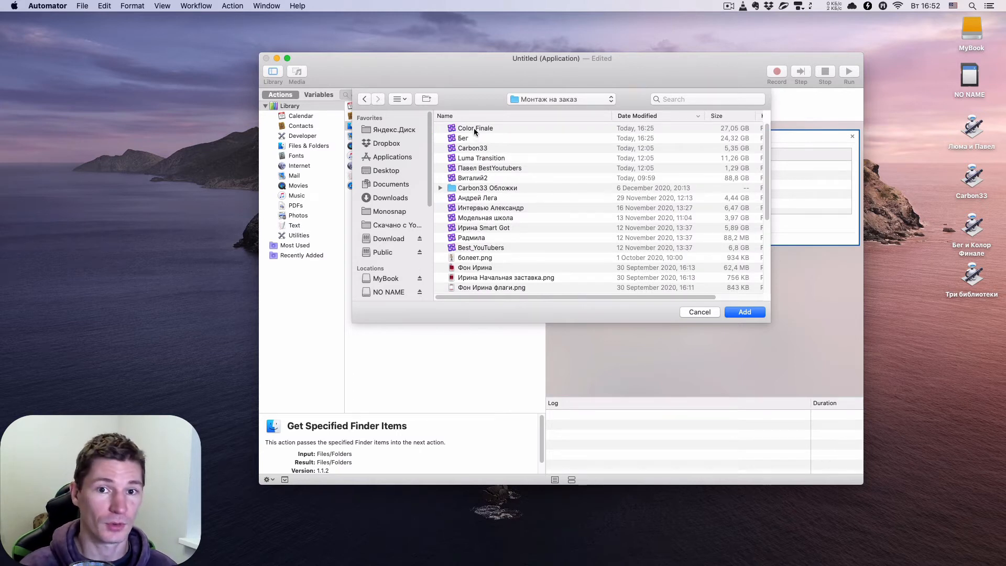
double_click(474, 128)
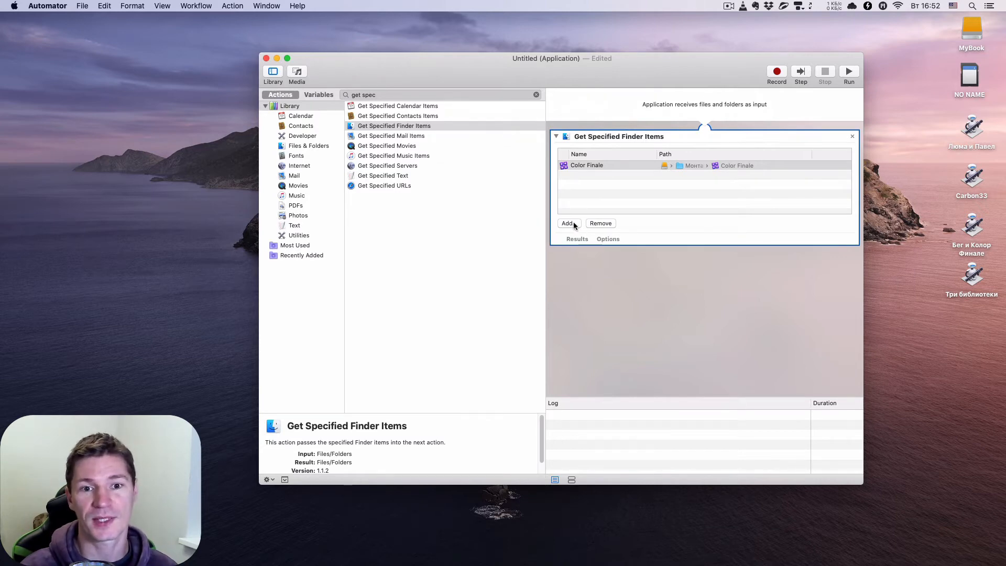
- Add the Carbon33 library from MyBook's Монтаж на заказ folder to the Get Specified Finder Items action
left_click(570, 224)
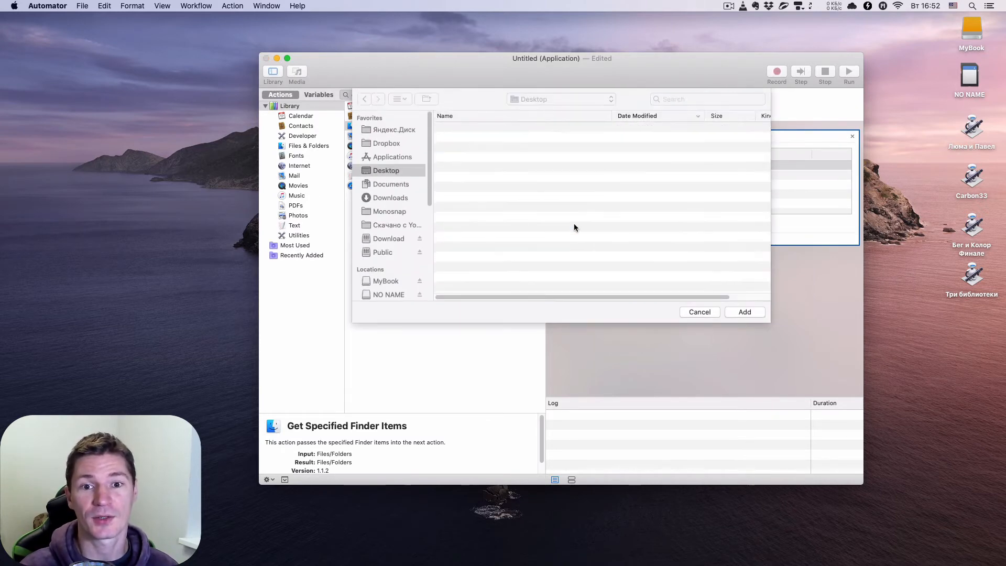
left_click(379, 283)
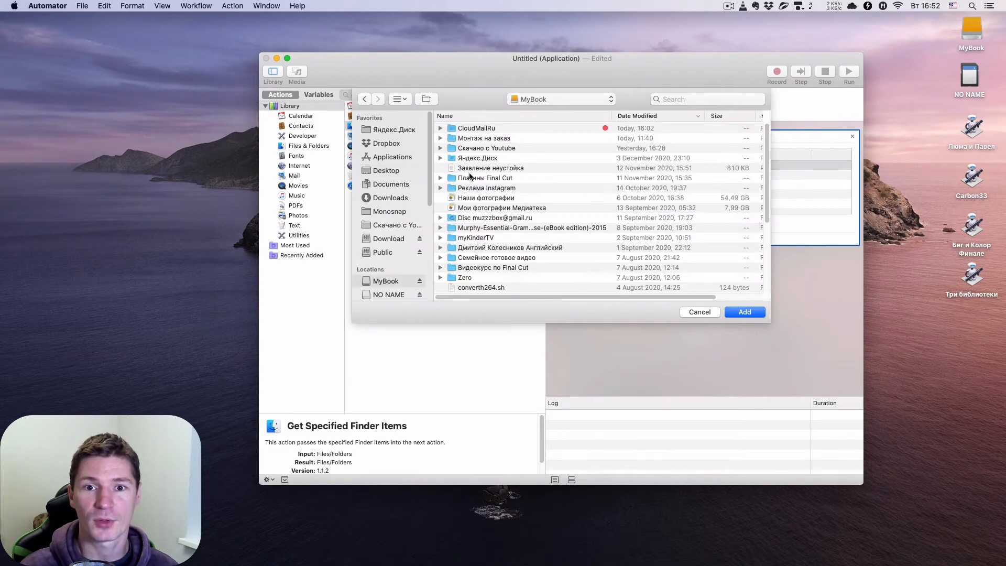
double_click(481, 138)
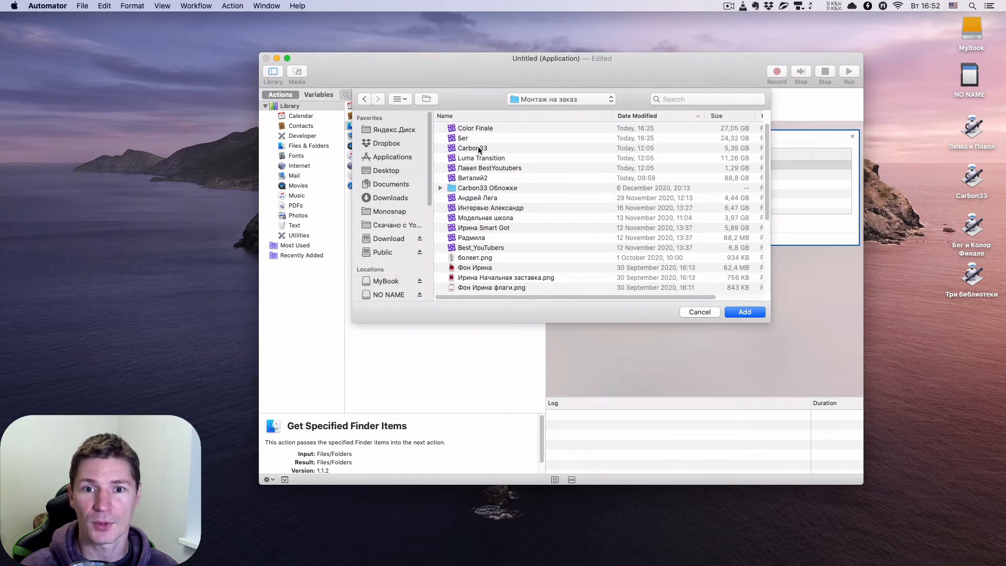
left_click(474, 150)
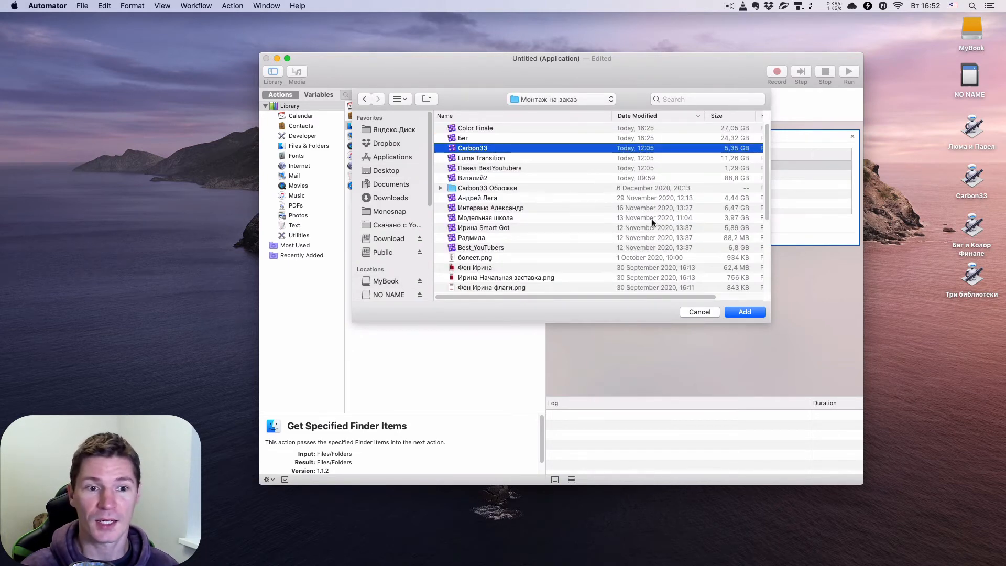
left_click(745, 312)
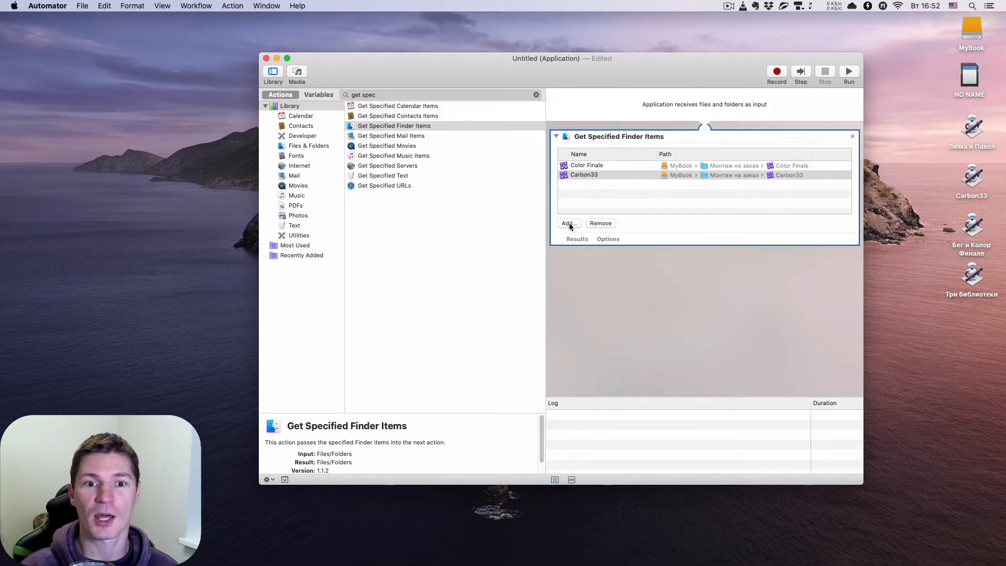
- Add the Luma Transition library from MyBook's Монтаж на заказ folder as the third specified Finder item
left_click(568, 222)
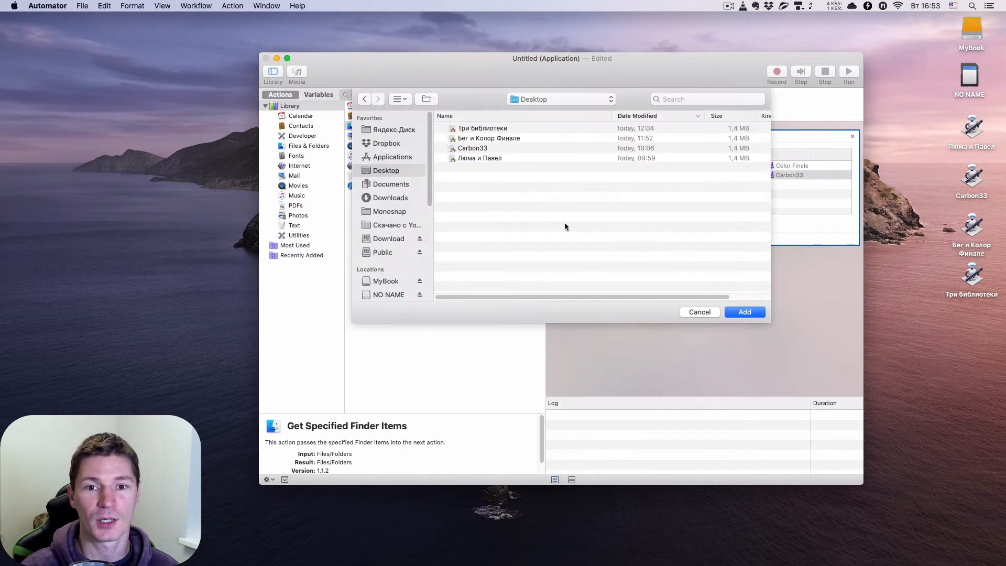
left_click(384, 239)
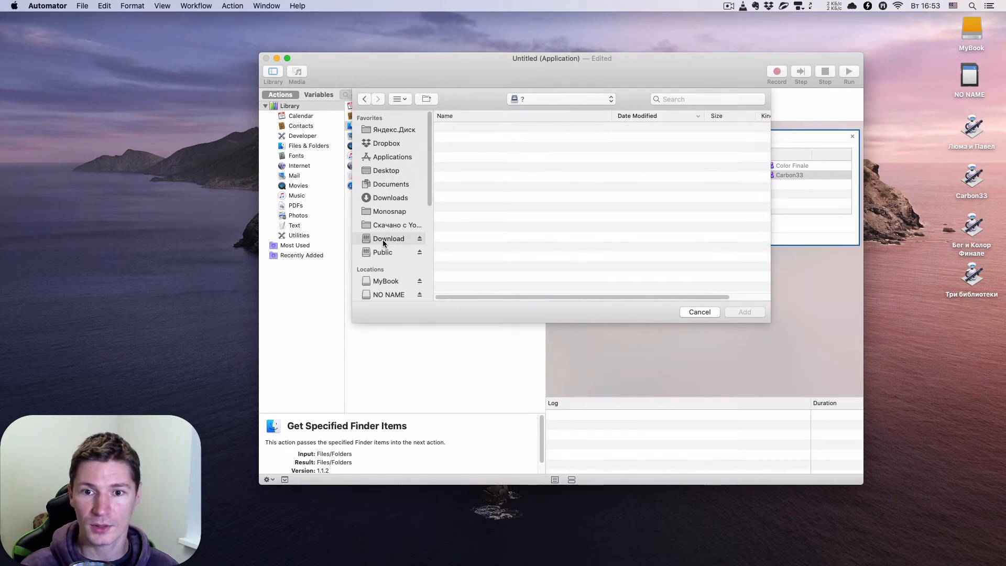
left_click(380, 281)
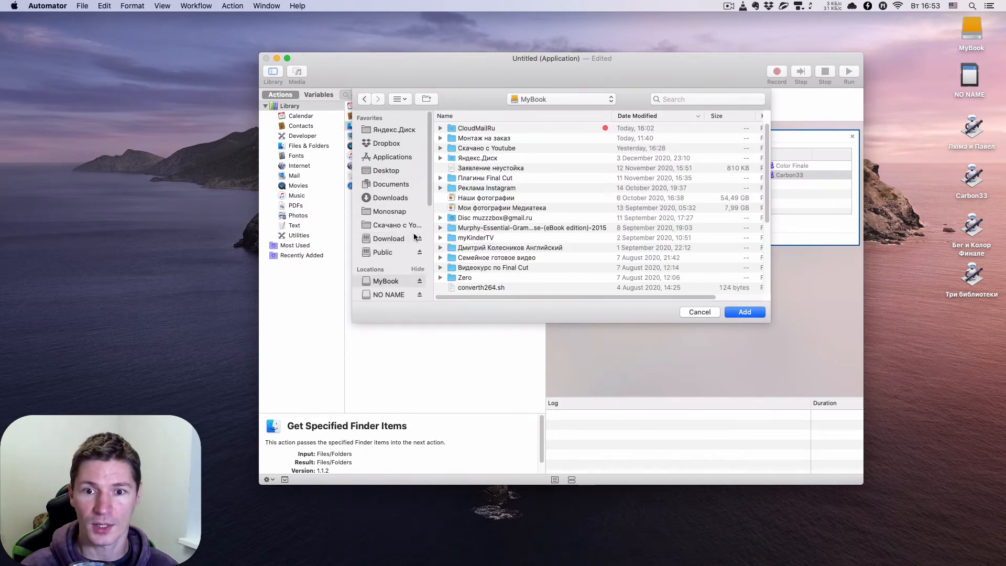
double_click(484, 139)
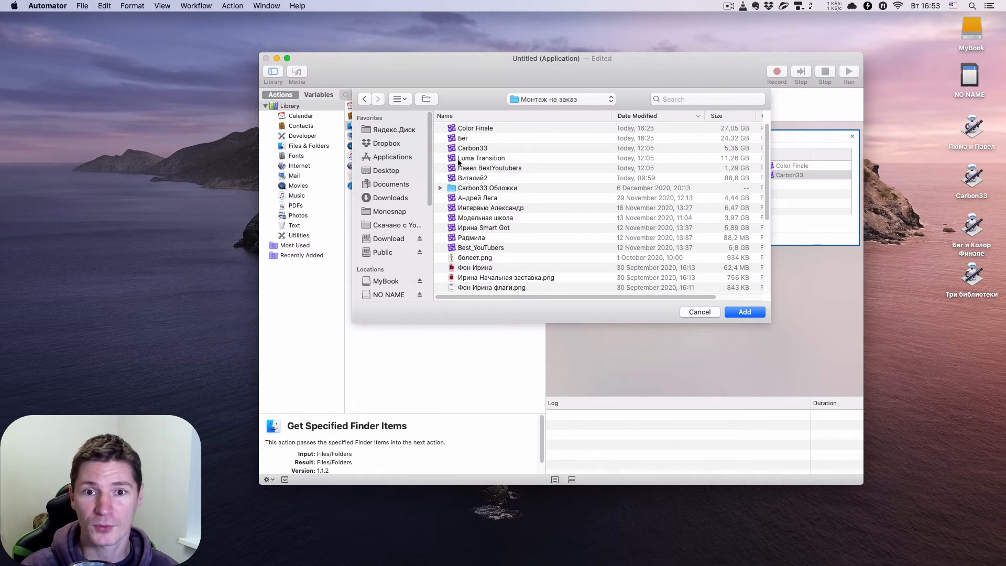
double_click(492, 158)
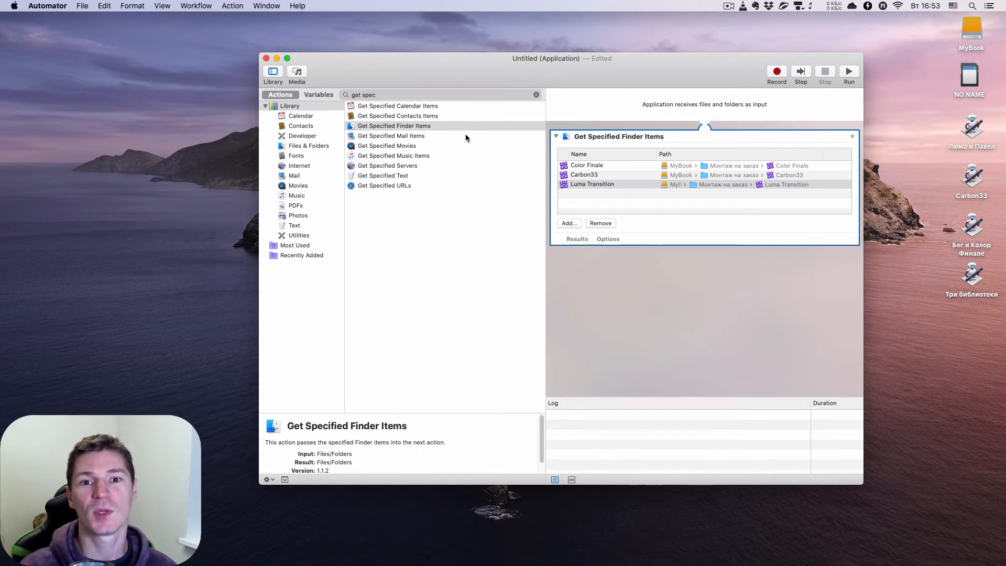
- Search the actions for "open" and add Open Finder Items to the workflow below Get Specified Finder Items
left_click(536, 94)
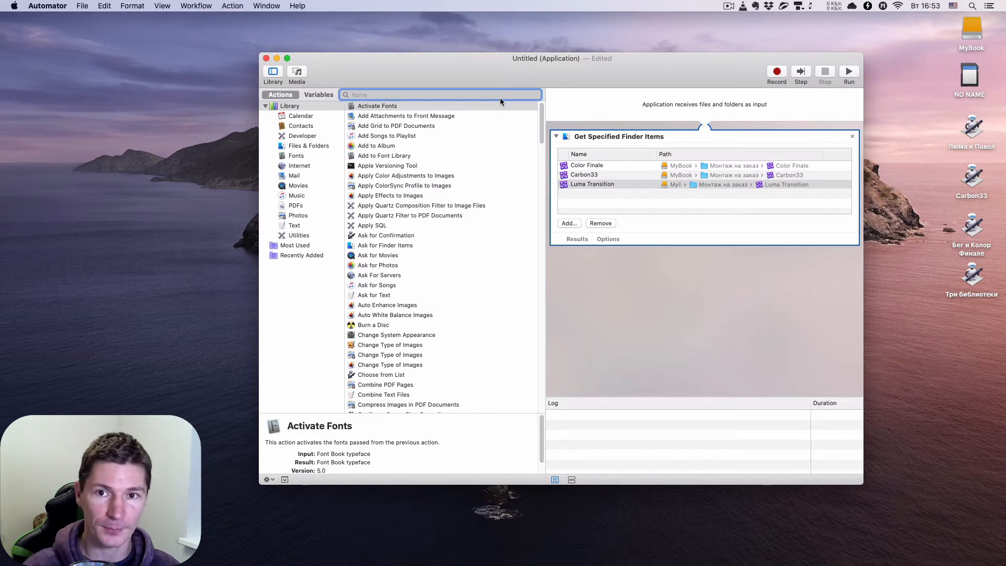
type("opo")
key("BackSpace")
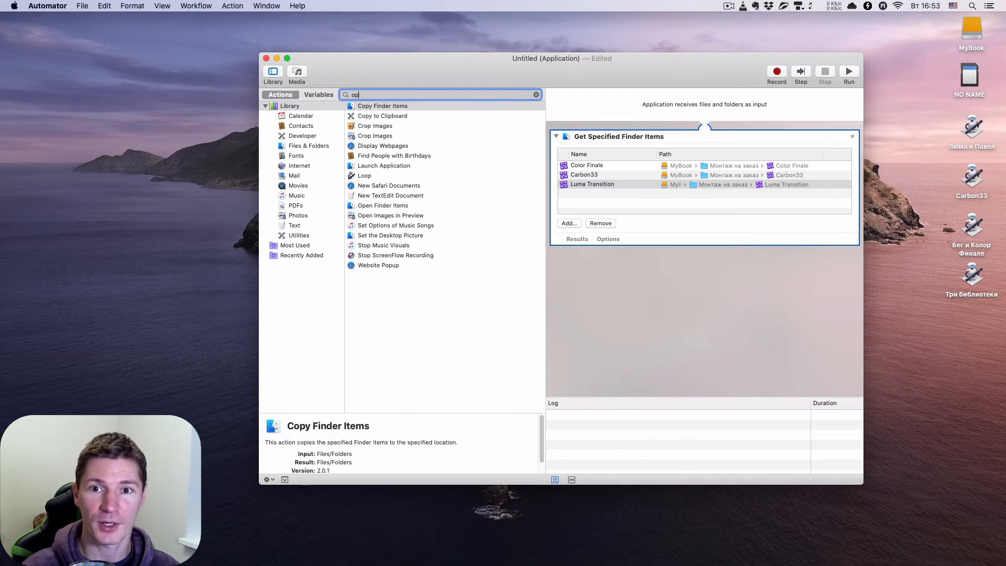
type("en")
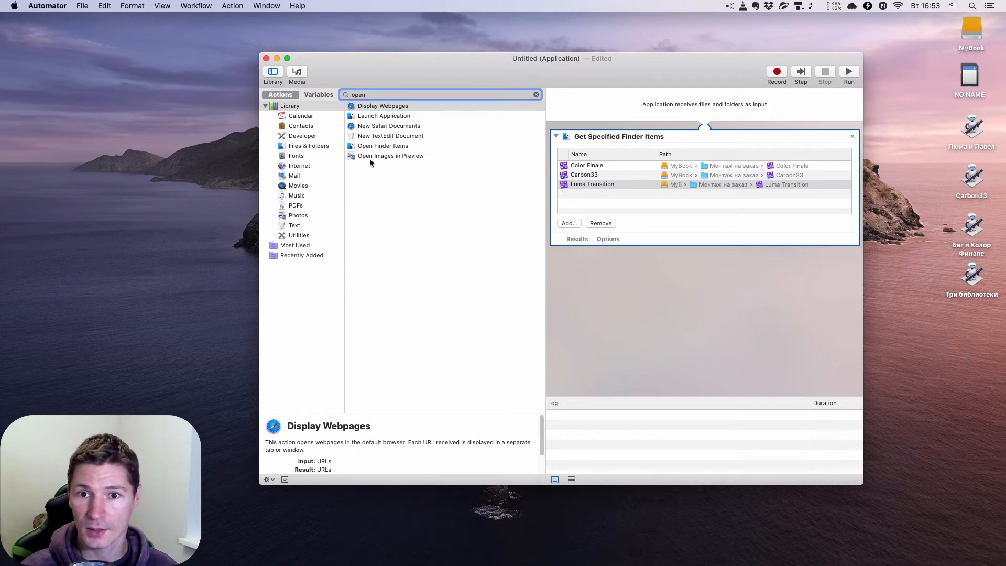
left_click(355, 148)
left_click_drag(356, 148, 690, 319)
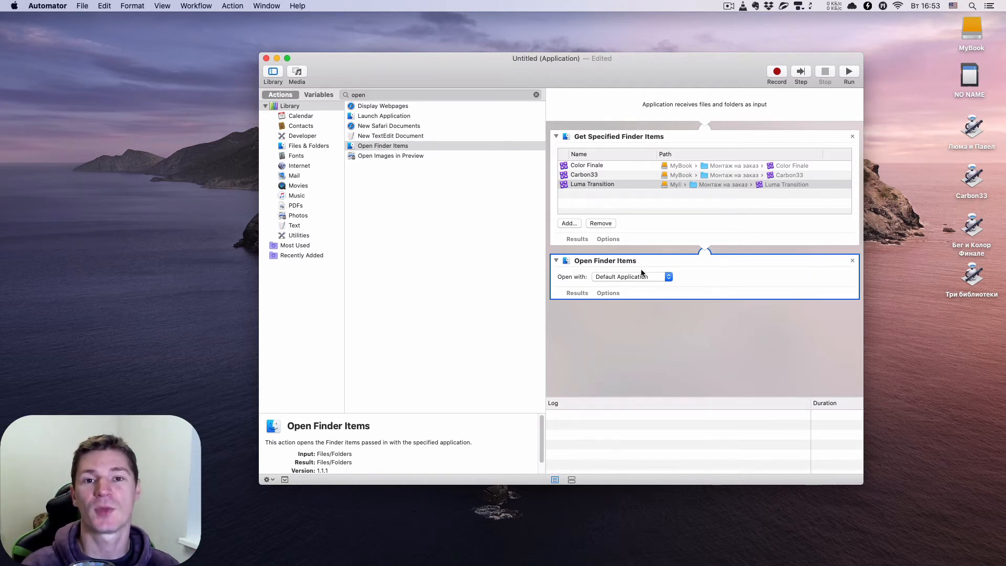
- Set the Open Finder Items action to open with Final Cut Pro, chosen from the Applications folder
left_click(669, 277)
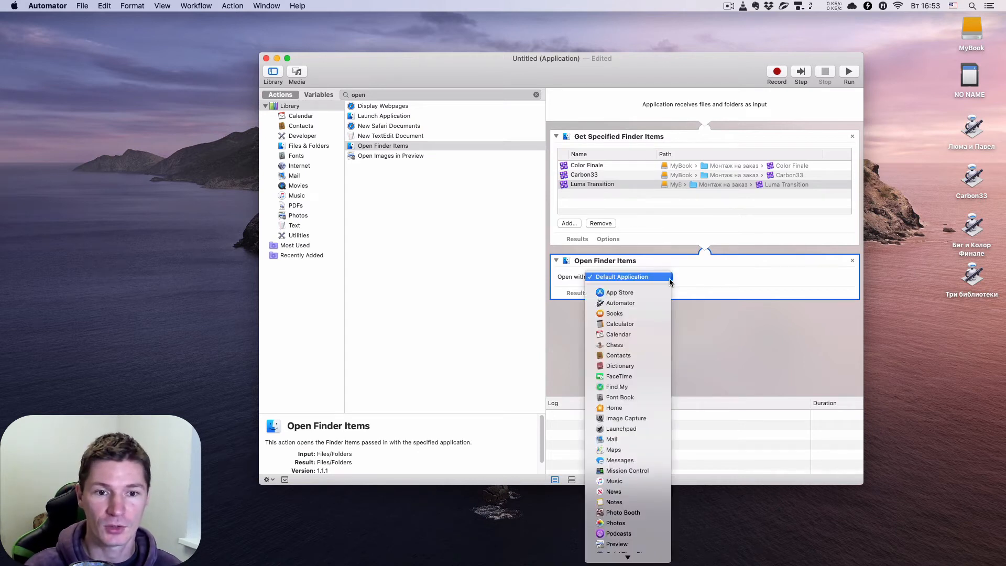
scroll(647, 372, "down", 4)
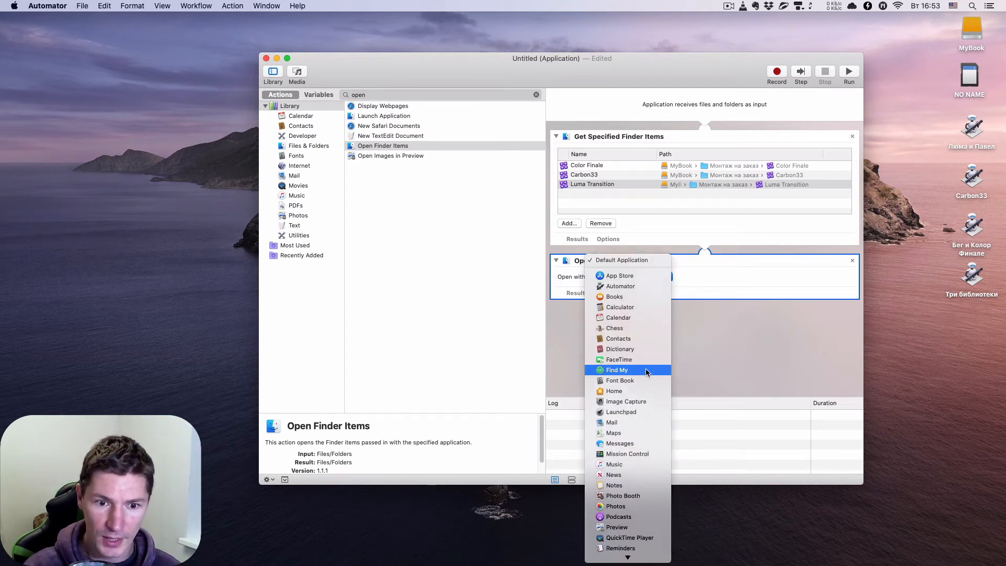
scroll(646, 373, "down", 4)
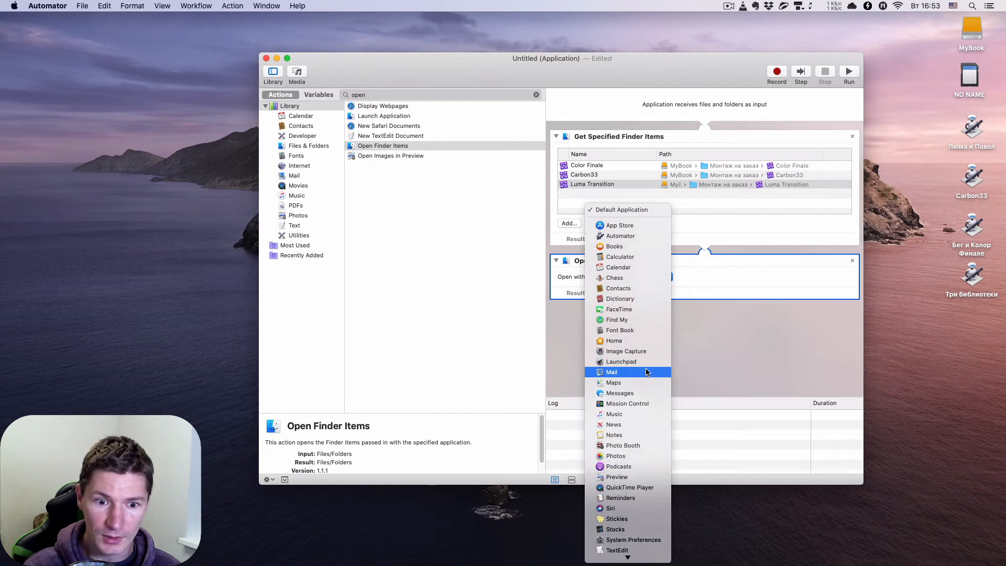
scroll(646, 372, "down", 3)
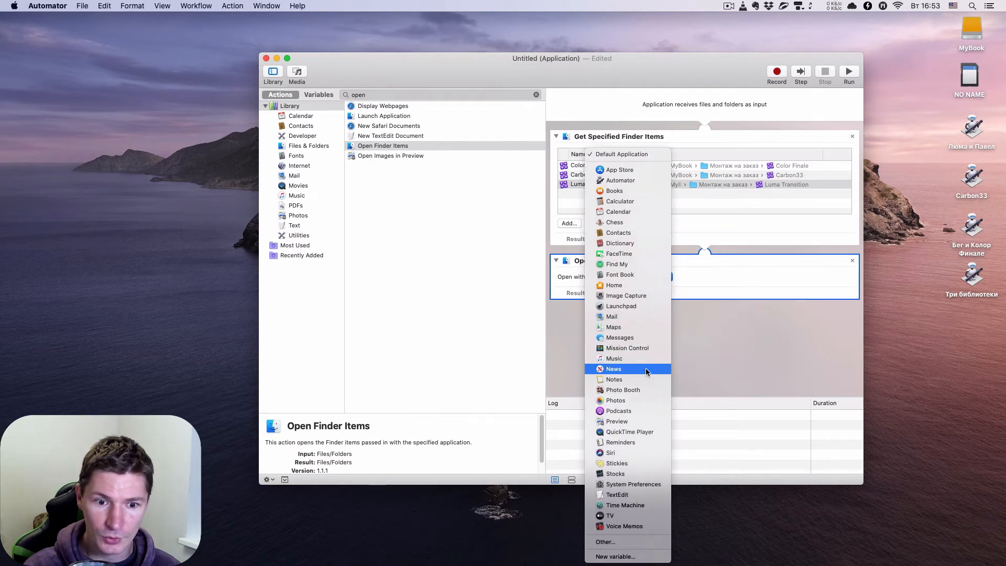
left_click(608, 546)
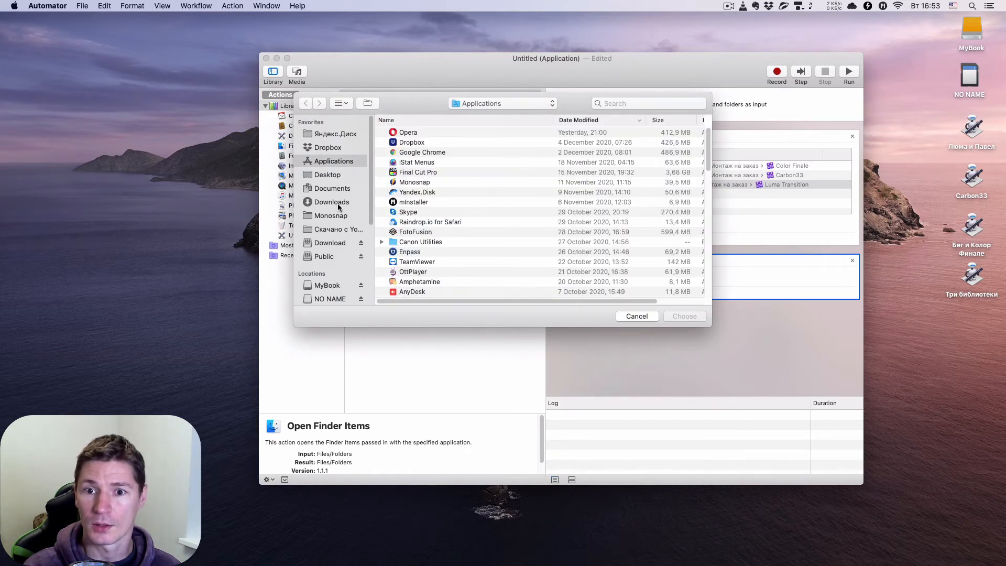
double_click(418, 173)
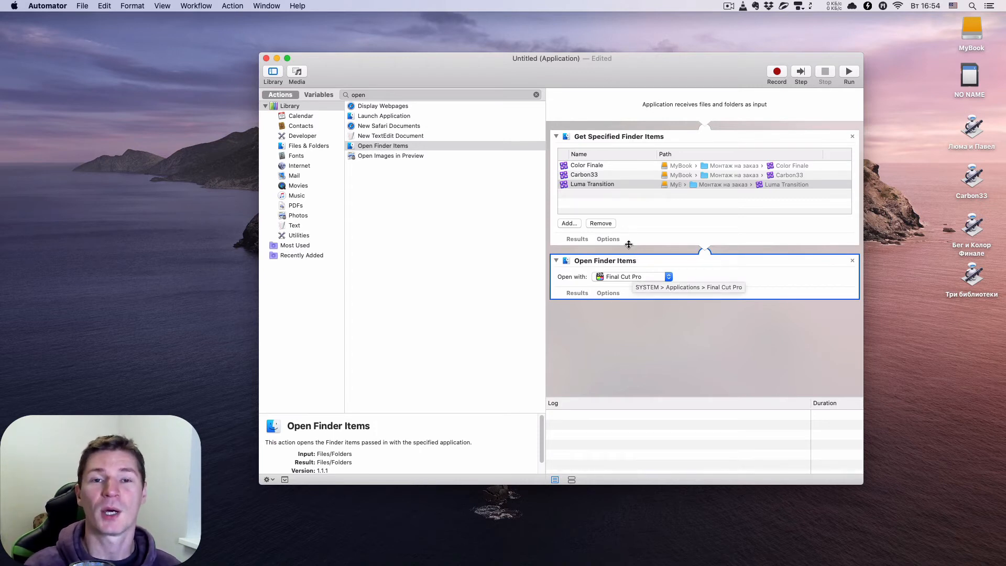
- Save the workflow in Applications as an application named "Open three libraries" and quit Automator
left_click(83, 10)
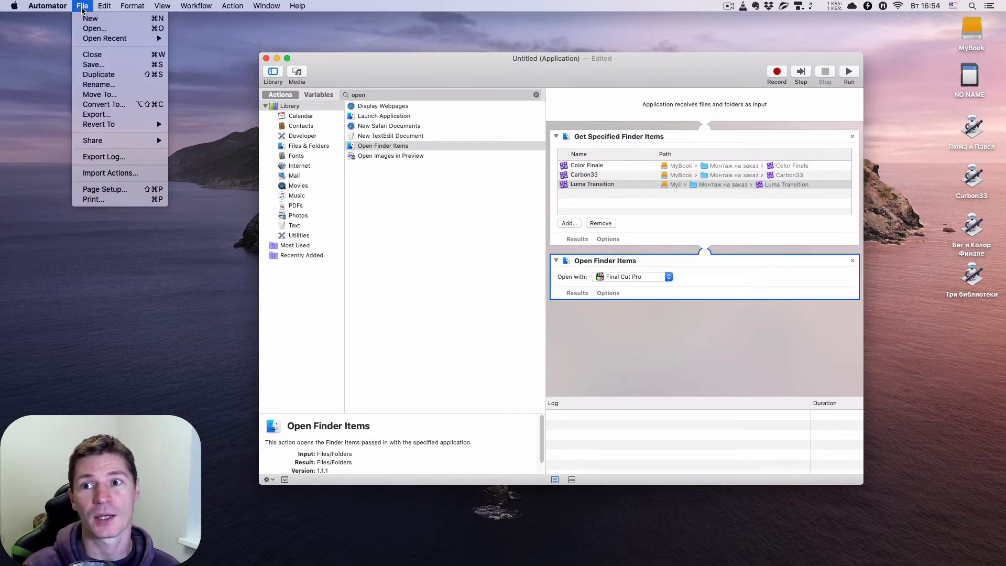
left_click(97, 66)
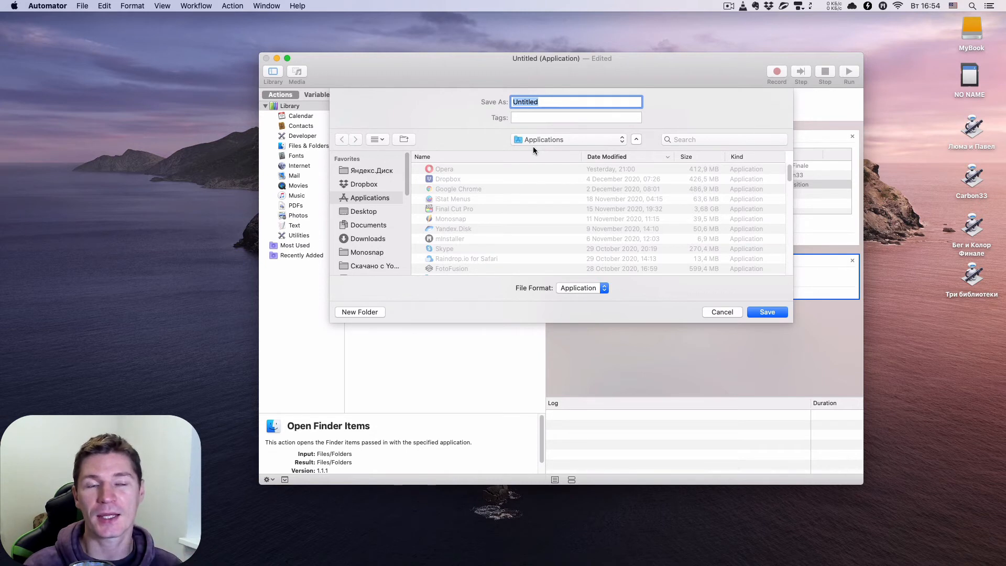
type("Open")
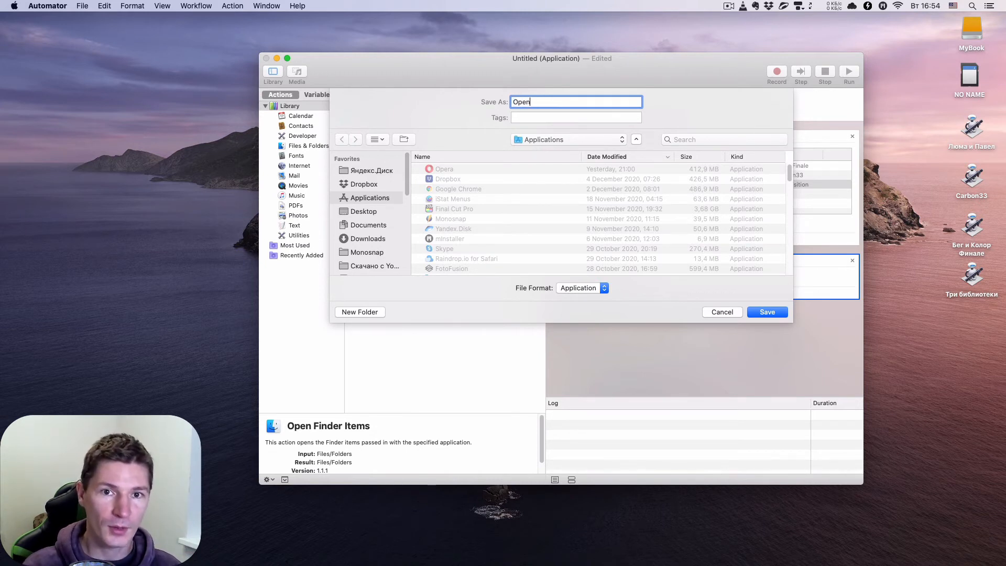
type(" the")
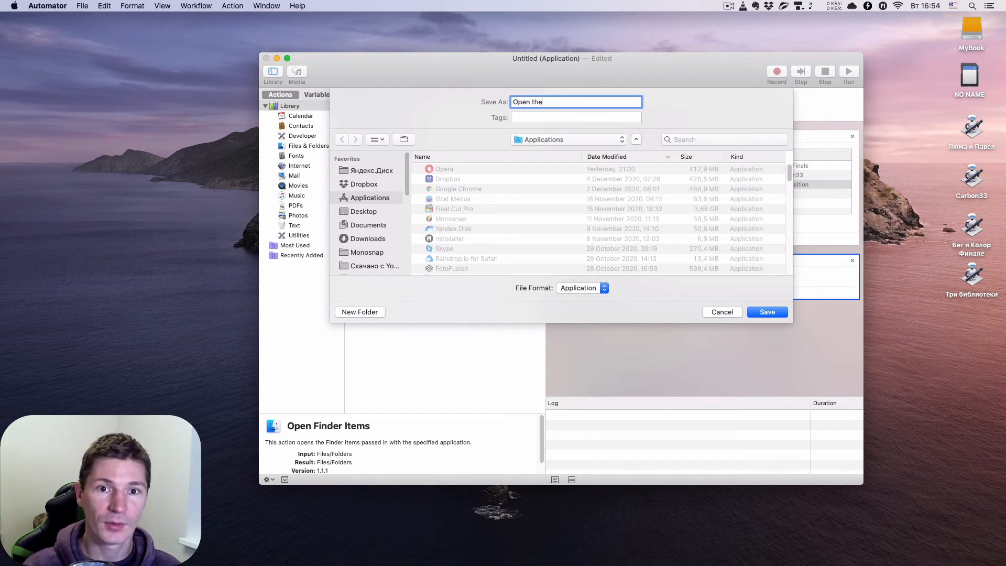
key("BackSpace")
type("ree librar")
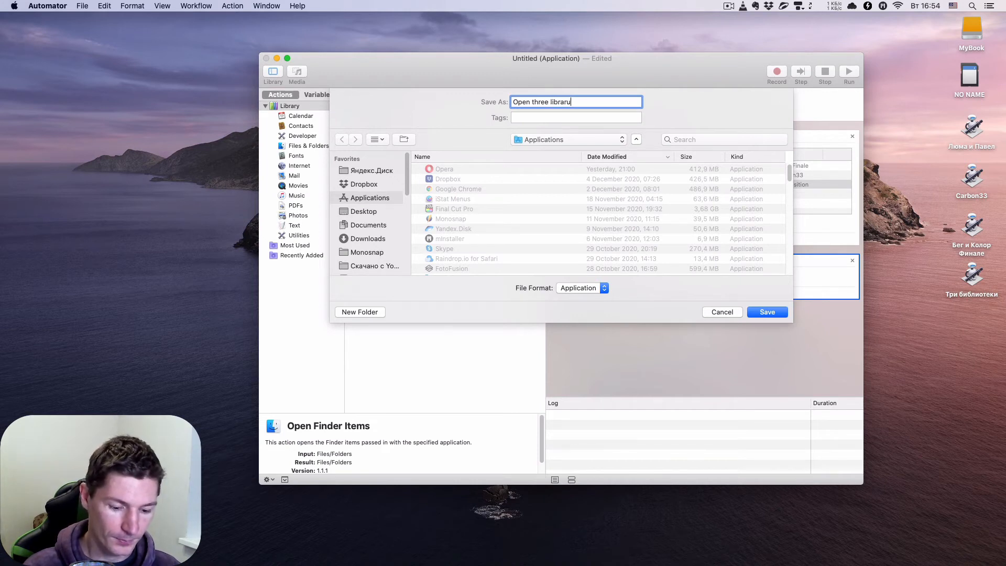
type("ies")
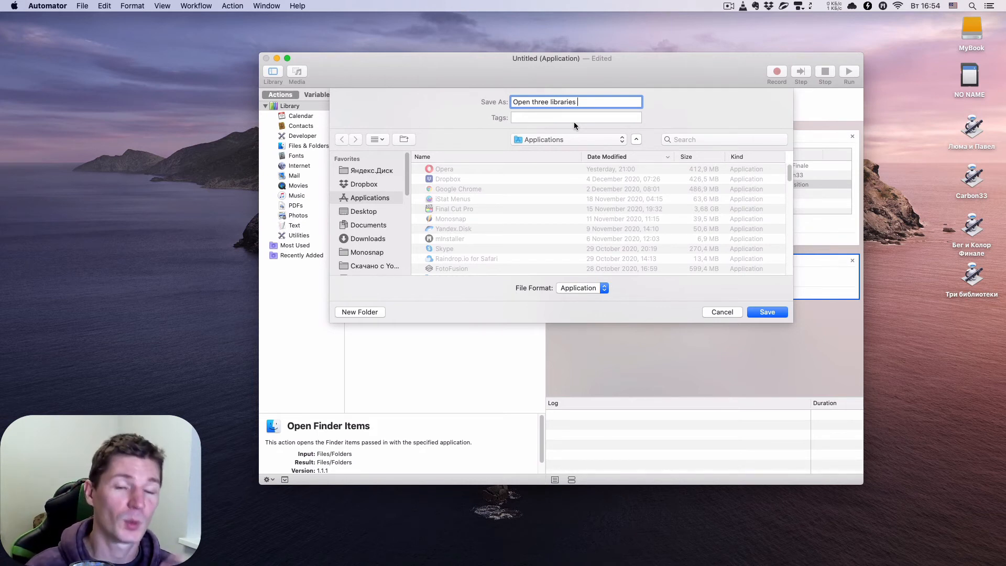
left_click(766, 312)
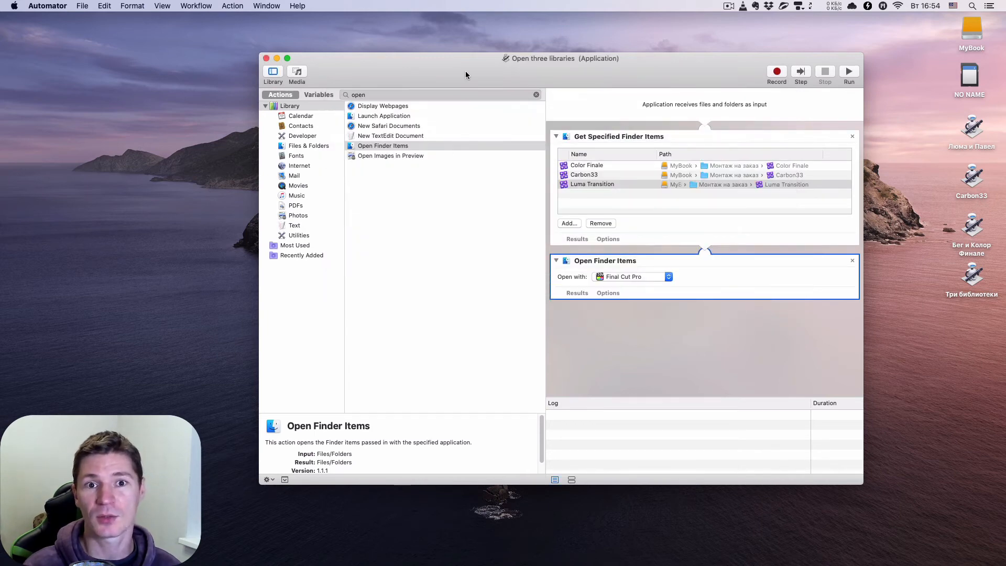
left_click_drag(465, 73, 416, 71)
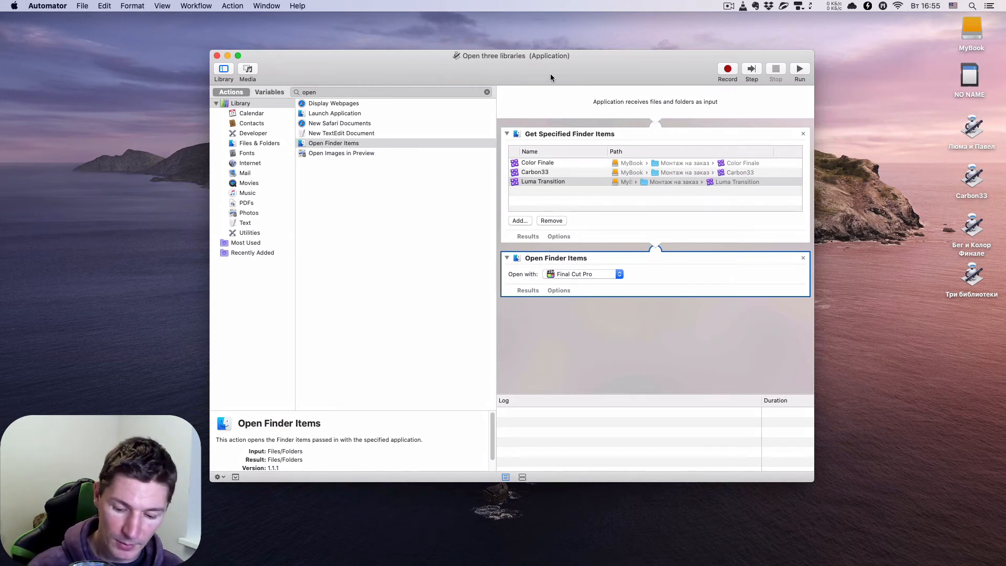
key("super+q")
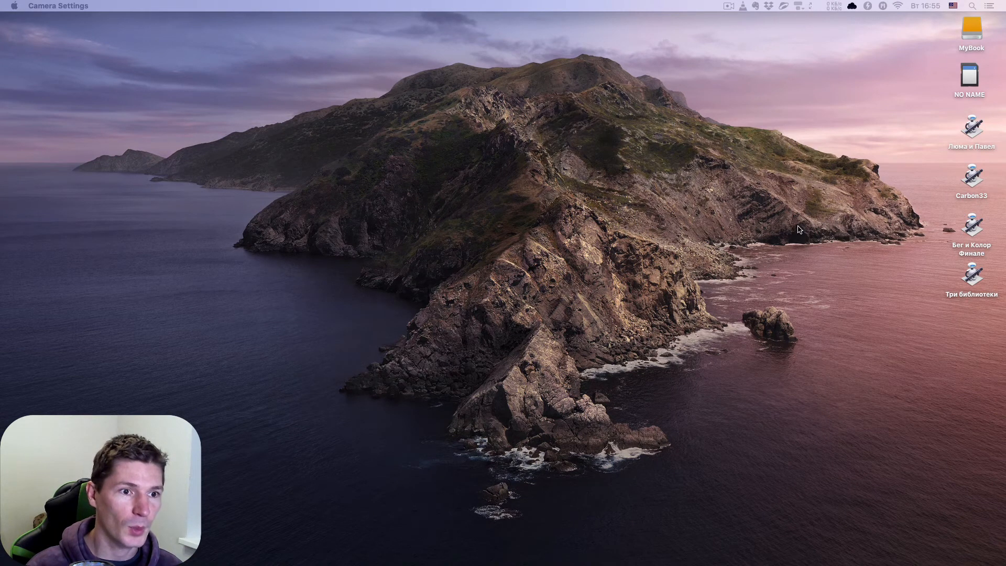
- Switch to Finder, search this Mac for "libraries" in a new window, and select the Open three libraries application
mouse_move(322, 564)
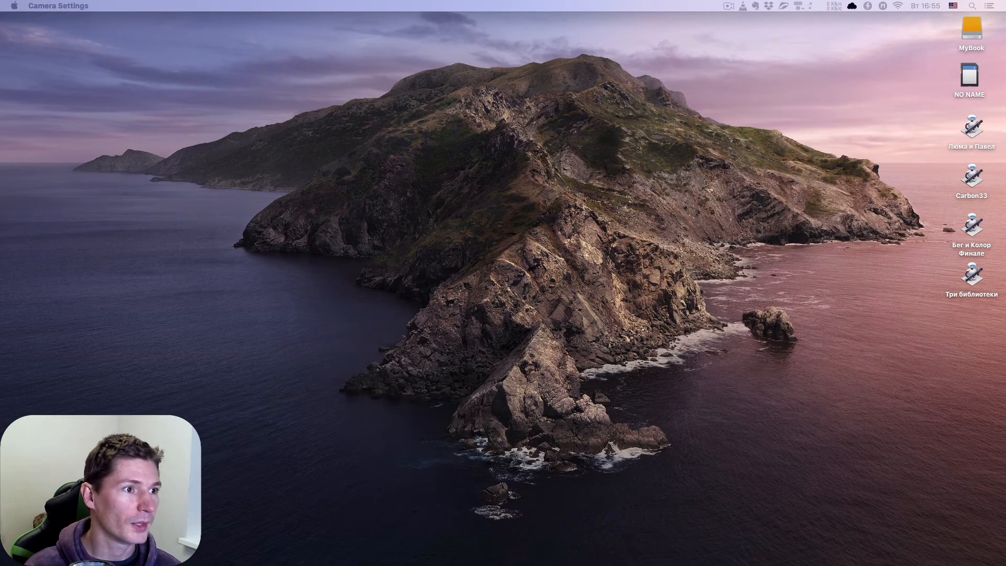
left_click(964, 112)
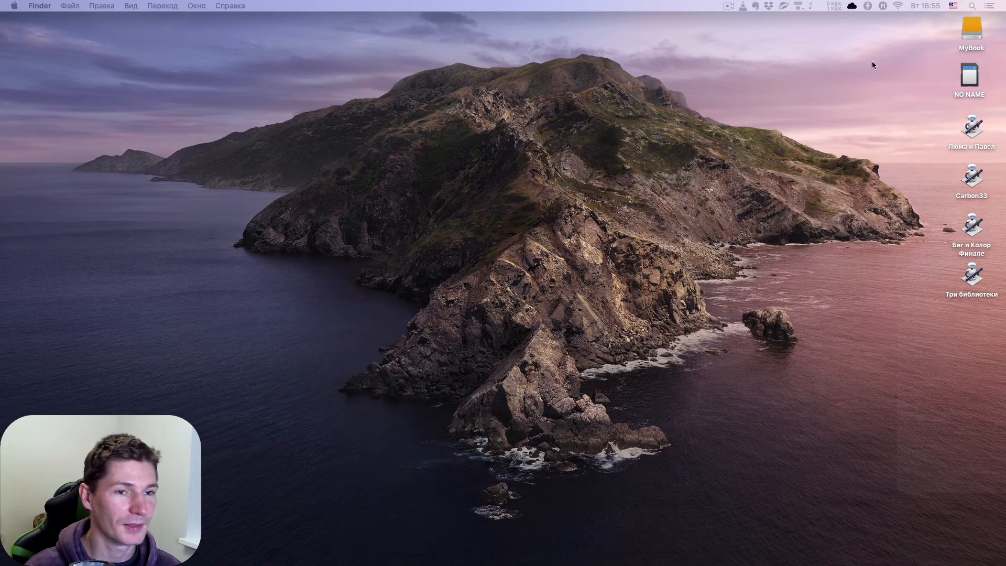
key("super+n")
left_click_drag(729, 169, 828, 169)
left_click(778, 72)
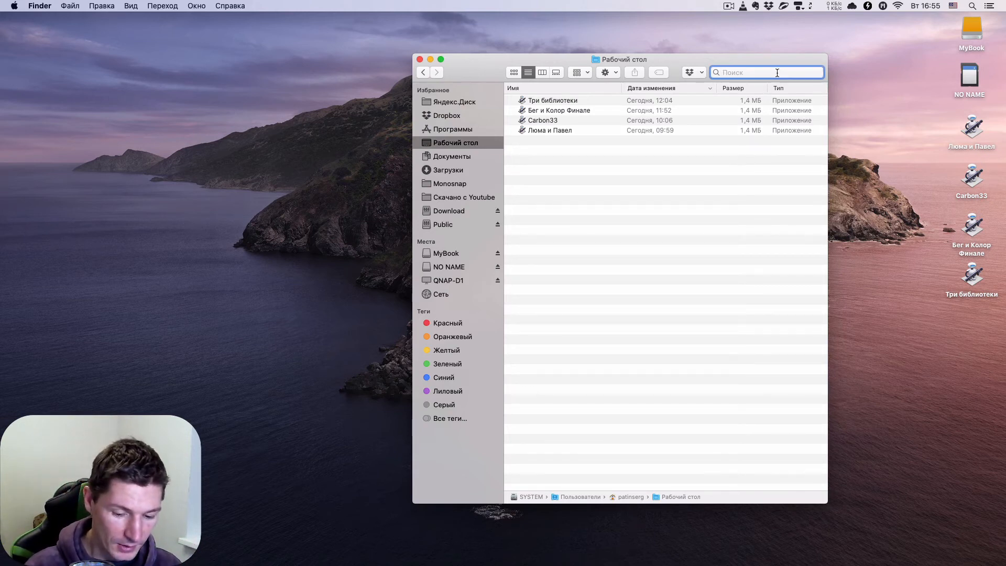
type("librar")
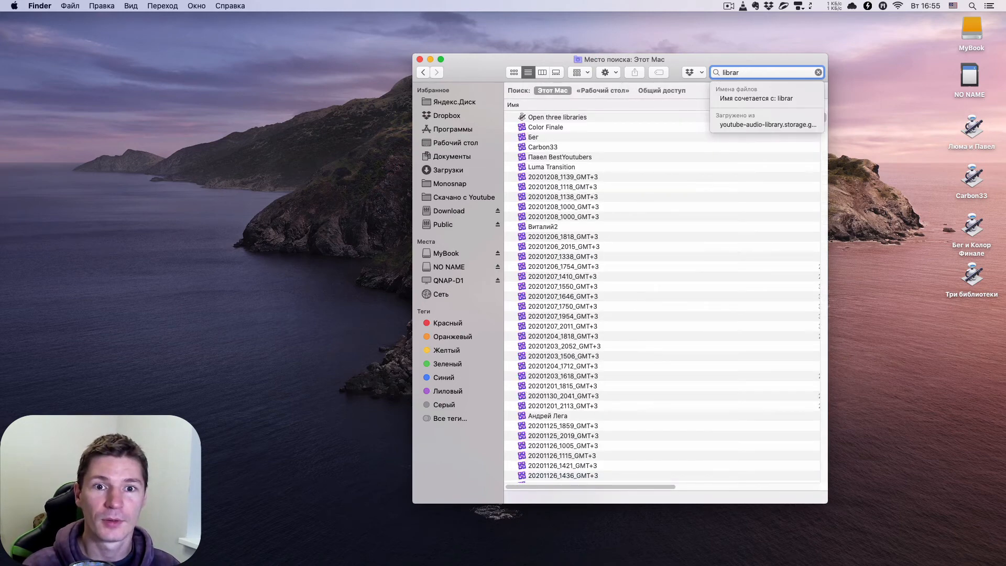
type("ies")
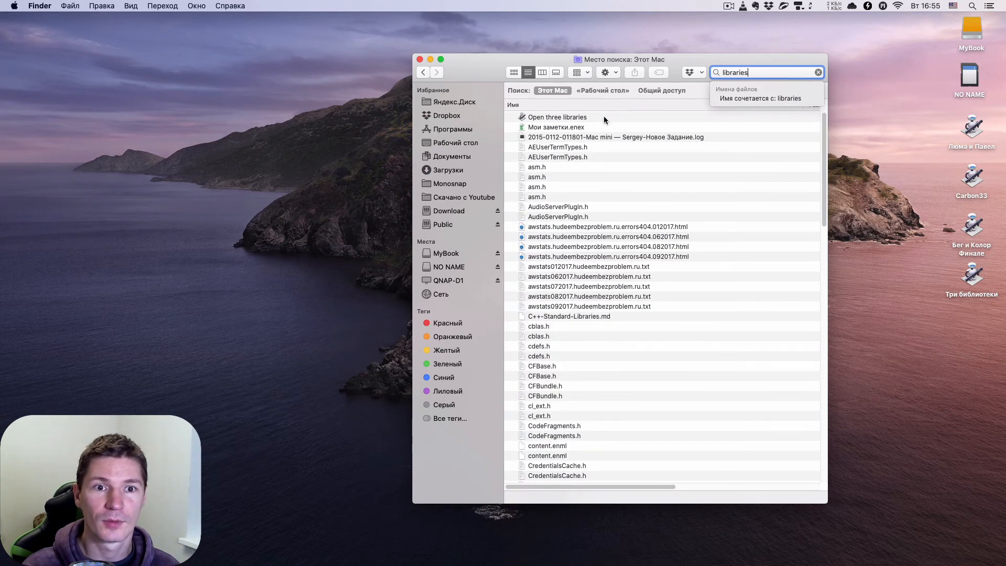
left_click(515, 118)
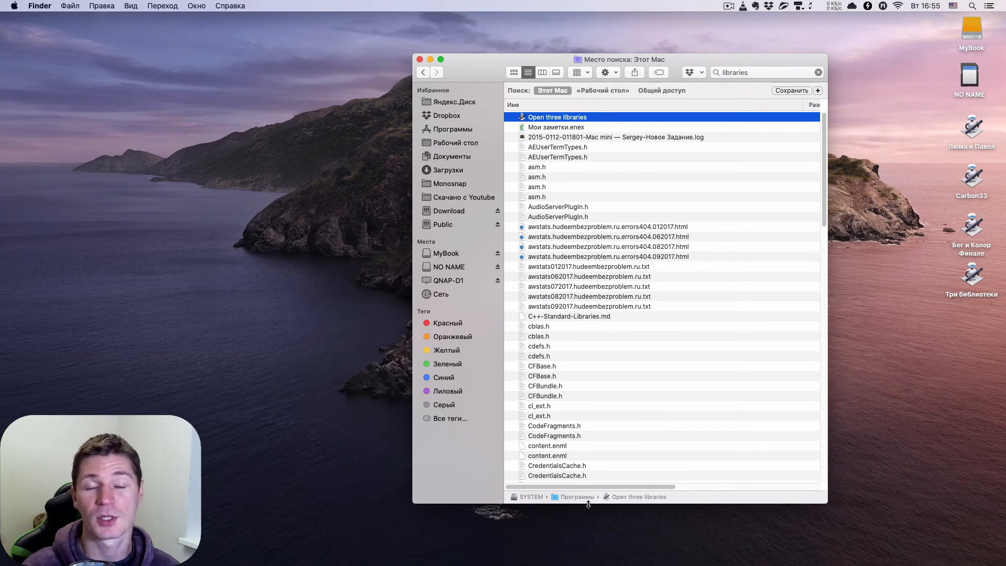
- Move Open three libraries from the Программы folder, sorted by modification date, onto the desktop and close the Finder window
left_click_drag(522, 118, 451, 133)
left_click(451, 131)
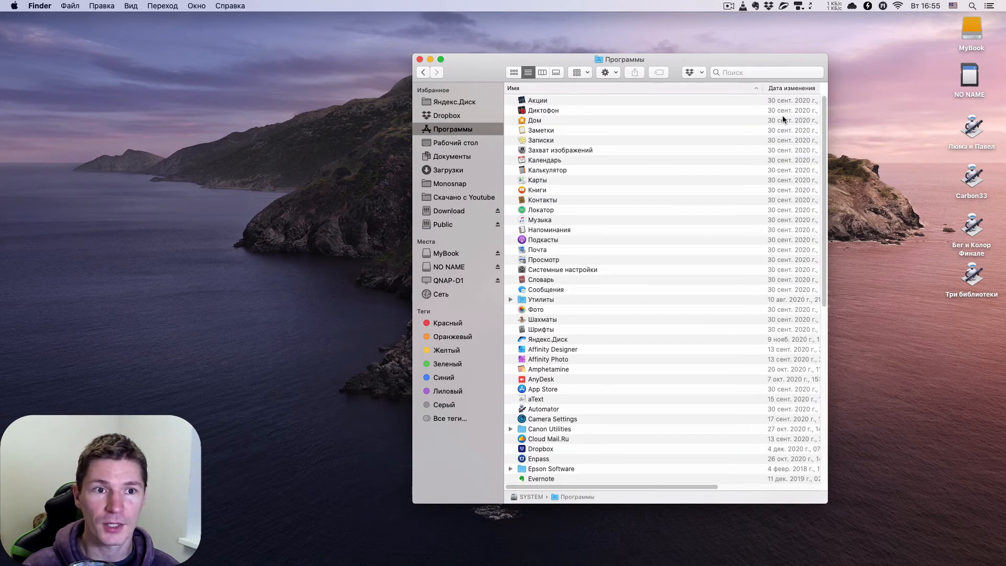
left_click(792, 88)
left_click_drag(542, 101, 884, 165)
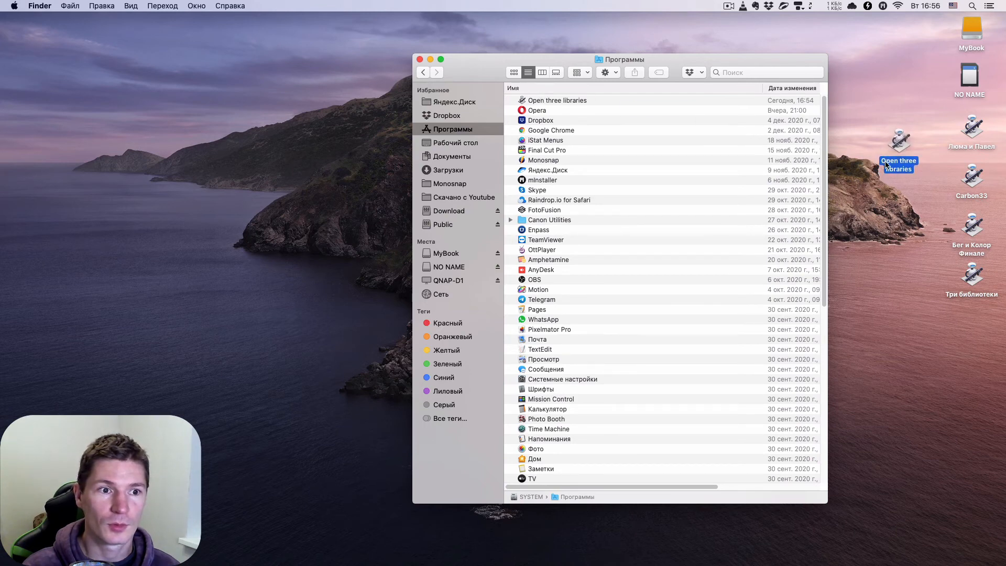
left_click_drag(885, 165, 885, 161)
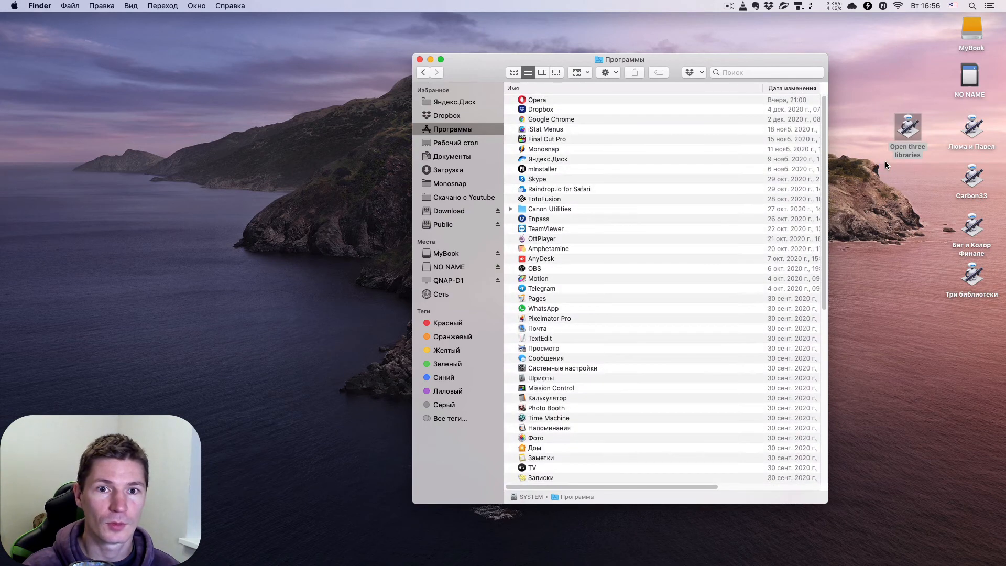
left_click(420, 59)
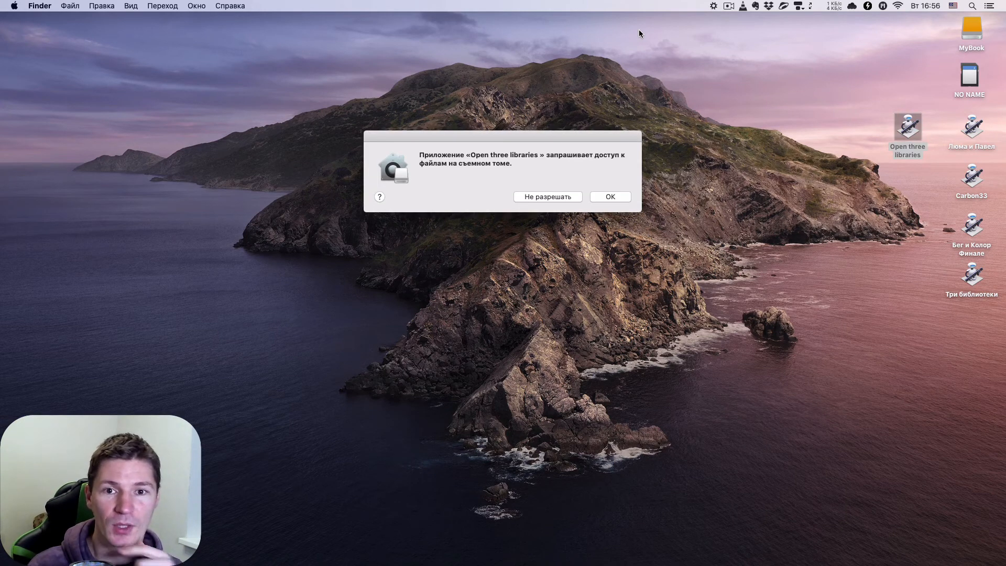
- Run Open three libraries with access to files on the removable volume allowed, and quit Final Cut Pro
left_click(616, 197)
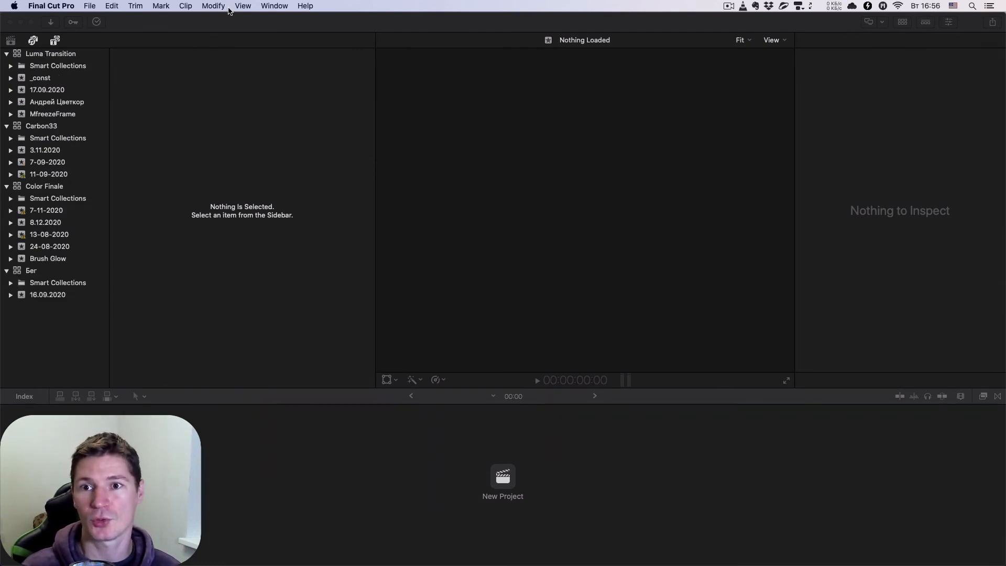
left_click(224, 29)
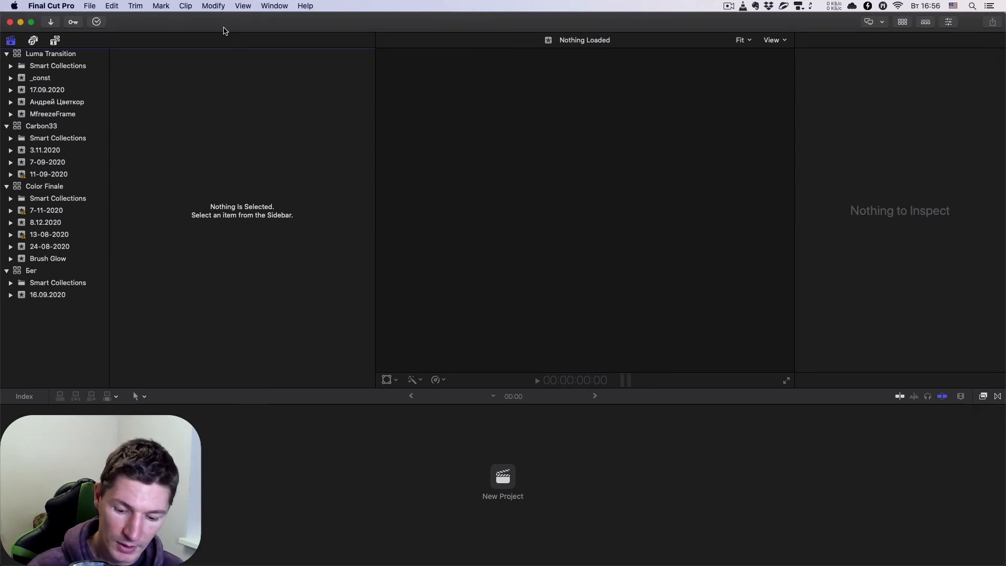
key("super+q")
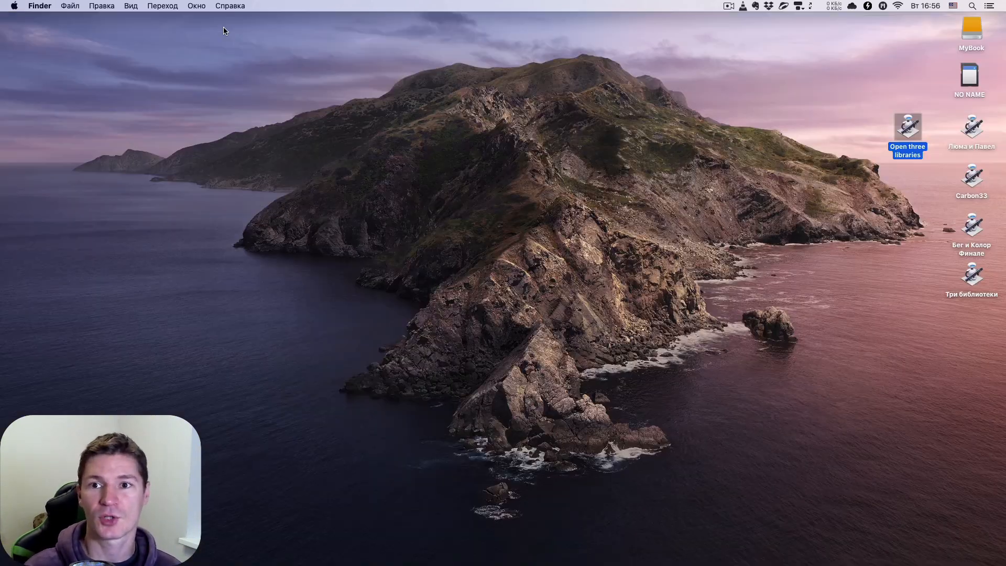
- Run Open three libraries from the desktop again to check which libraries it loads, and quit Final Cut Pro
left_click(541, 161)
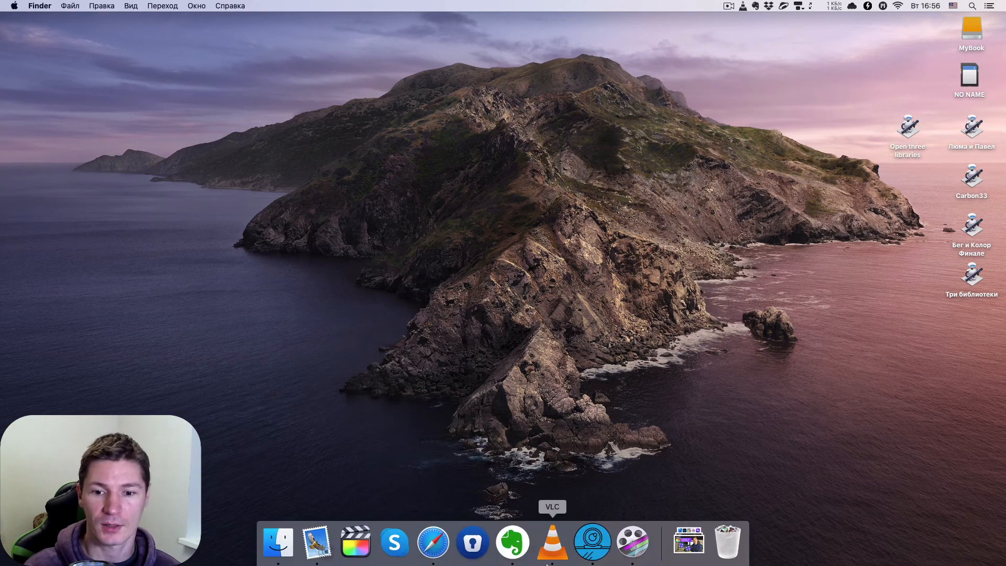
left_click(907, 137)
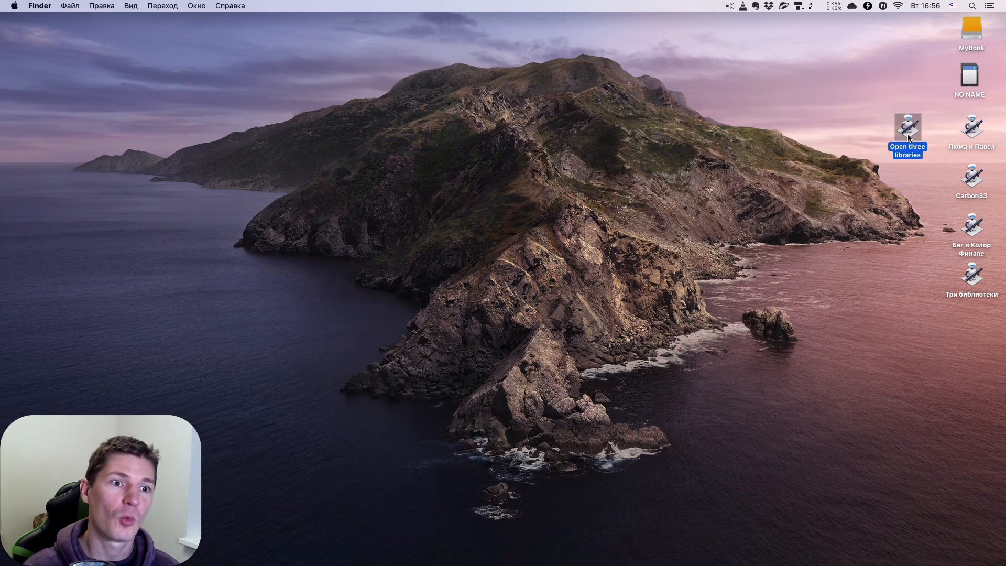
double_click(906, 137)
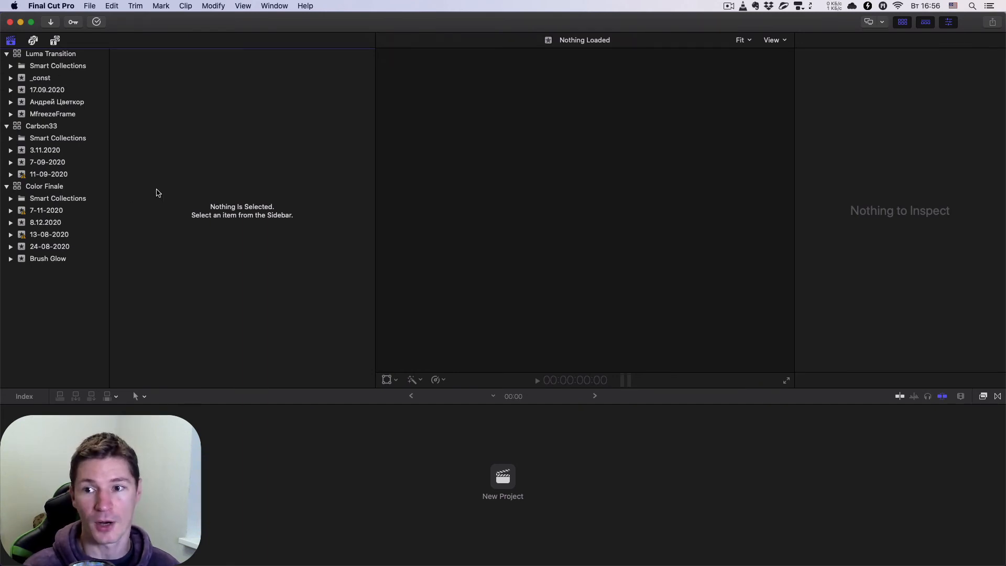
key("super+q")
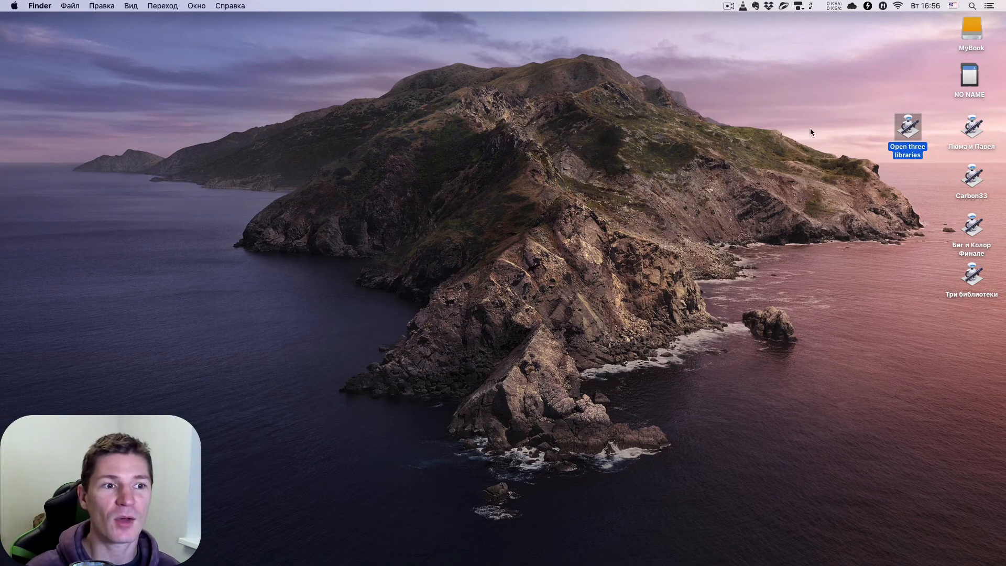
- Run the Carbon33 launcher from the desktop to check the library it loads, and quit Final Cut Pro
left_click(965, 132)
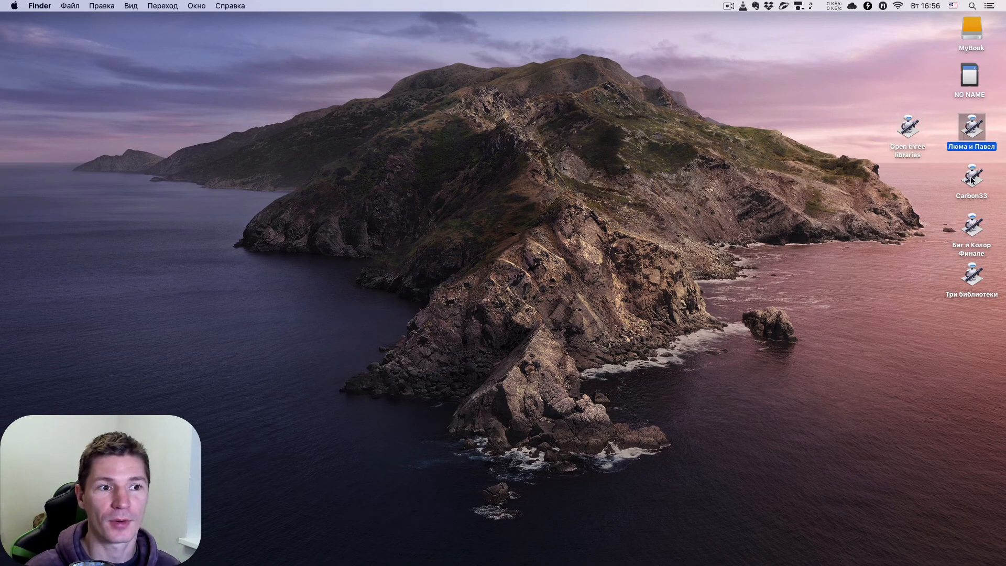
left_click(971, 231)
left_click(973, 278)
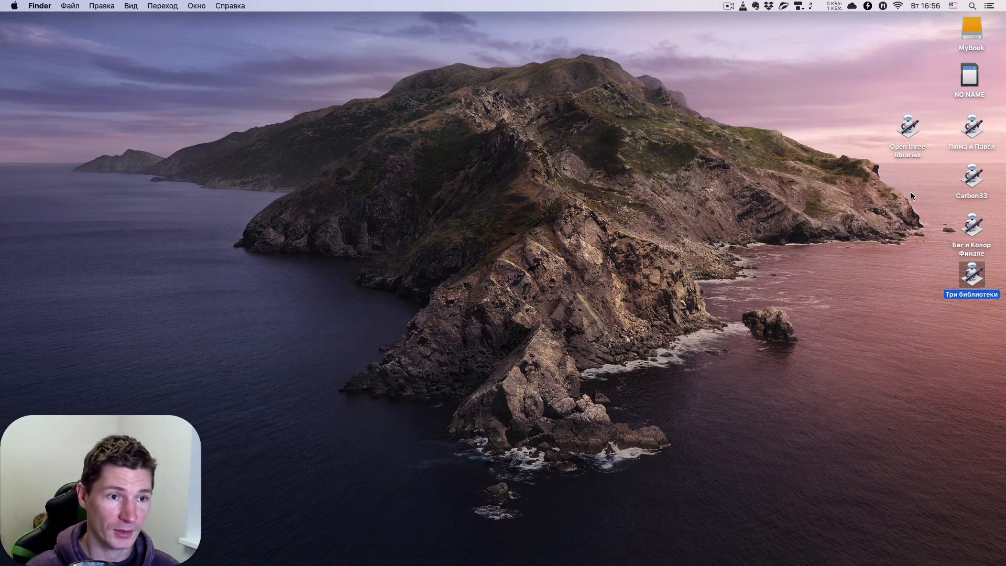
left_click(971, 181)
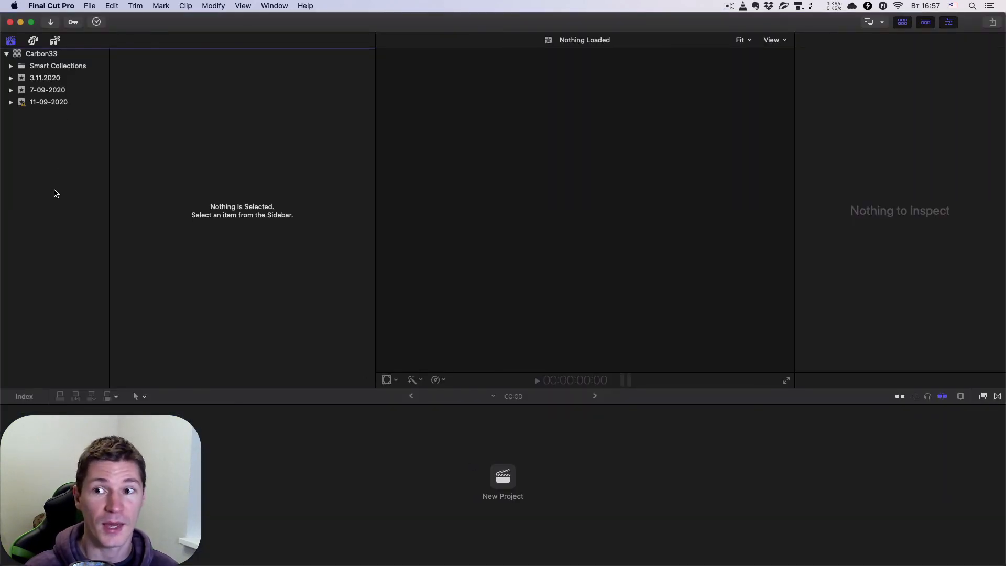
key("super+q")
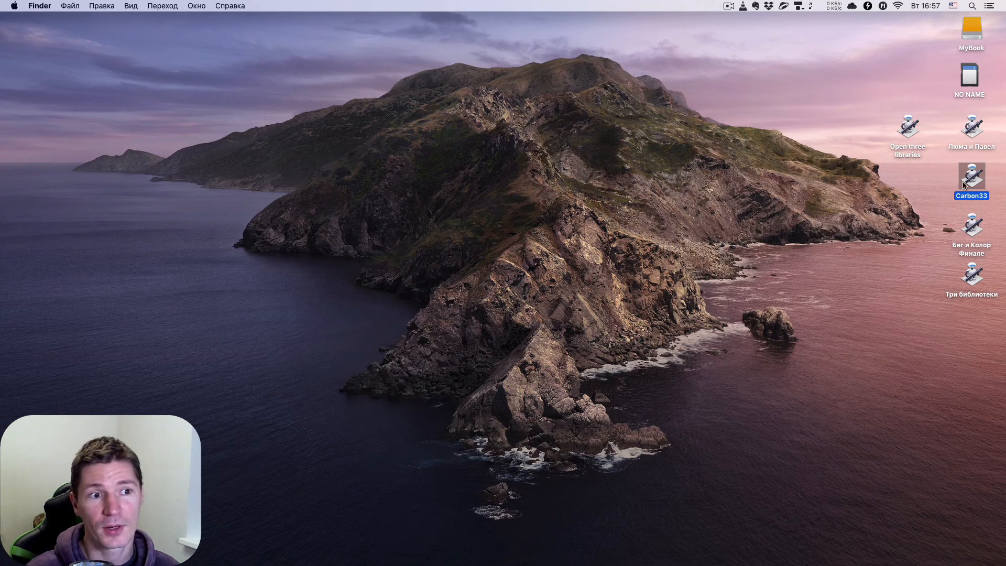
- Run the desktop launcher directly above Carbon33 to check its libraries, and close the Final Cut Pro window
double_click(977, 132)
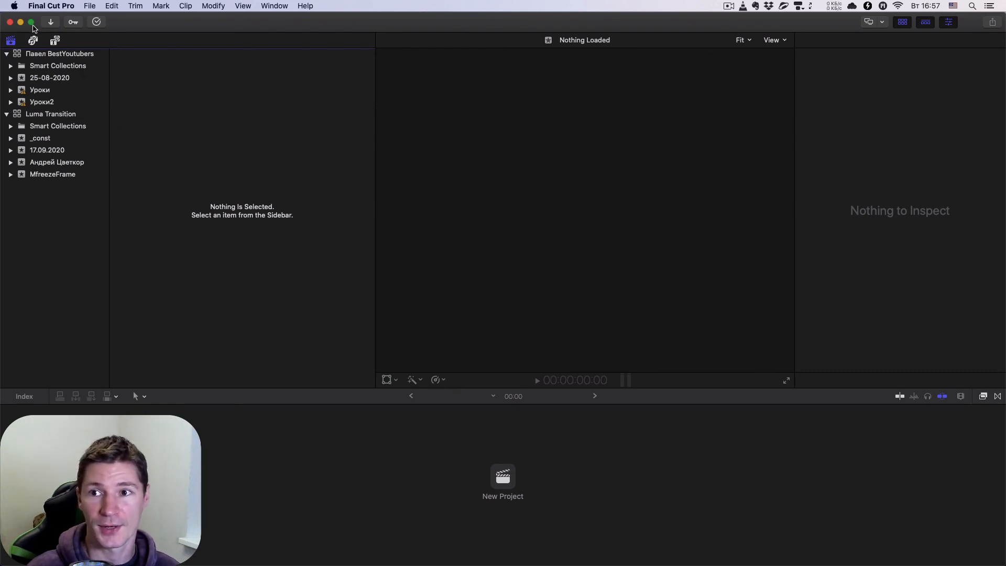
left_click(10, 22)
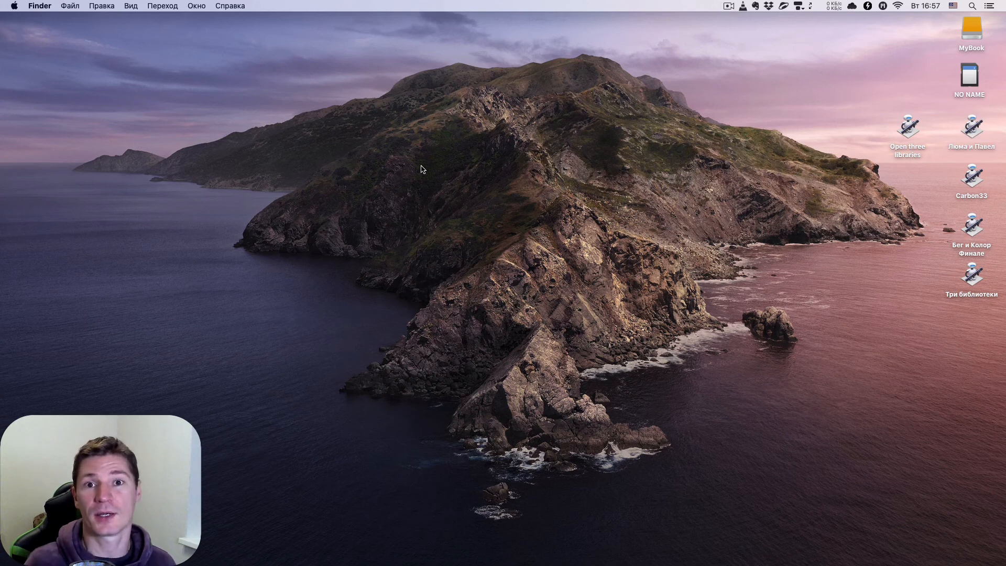